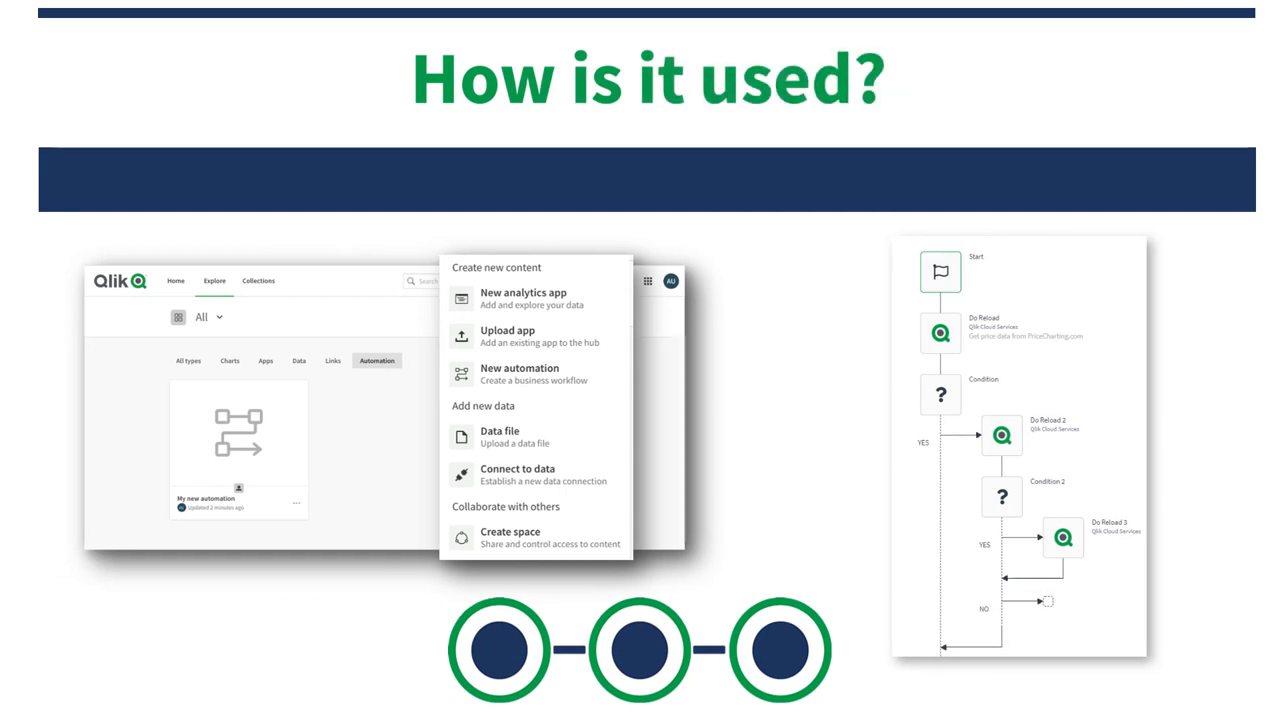
# Advance to the Analytics DevOps – Native Qlik Cloud Integration slide
pyautogui.press('Right')
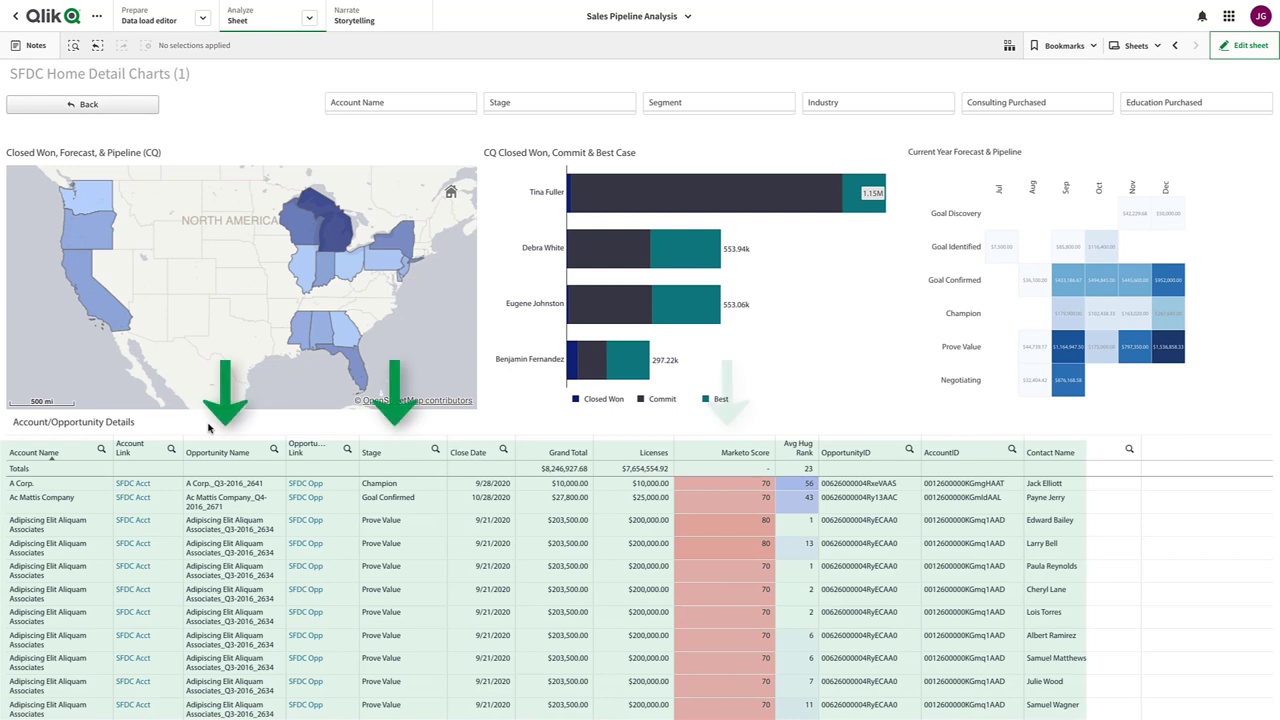
# Filter the opportunity table to the Champion stage and sort it by Marketo Score
pyautogui.click(435, 450)
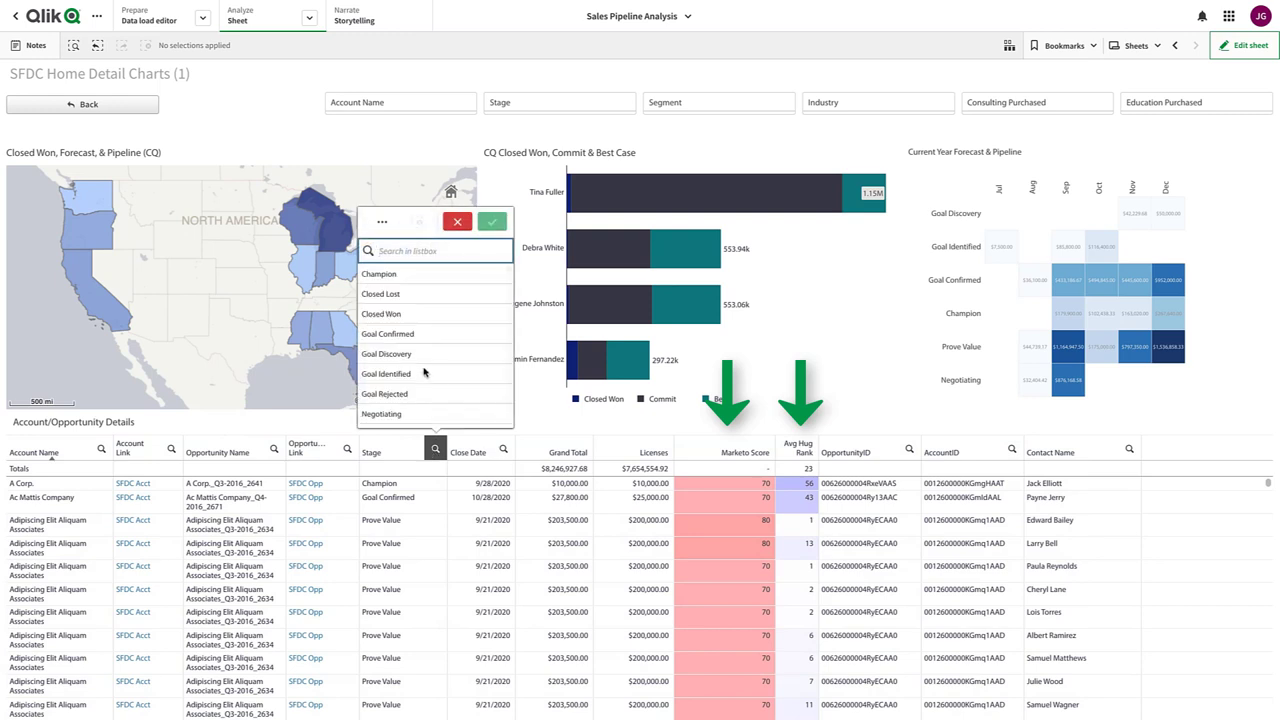
pyautogui.click(408, 279)
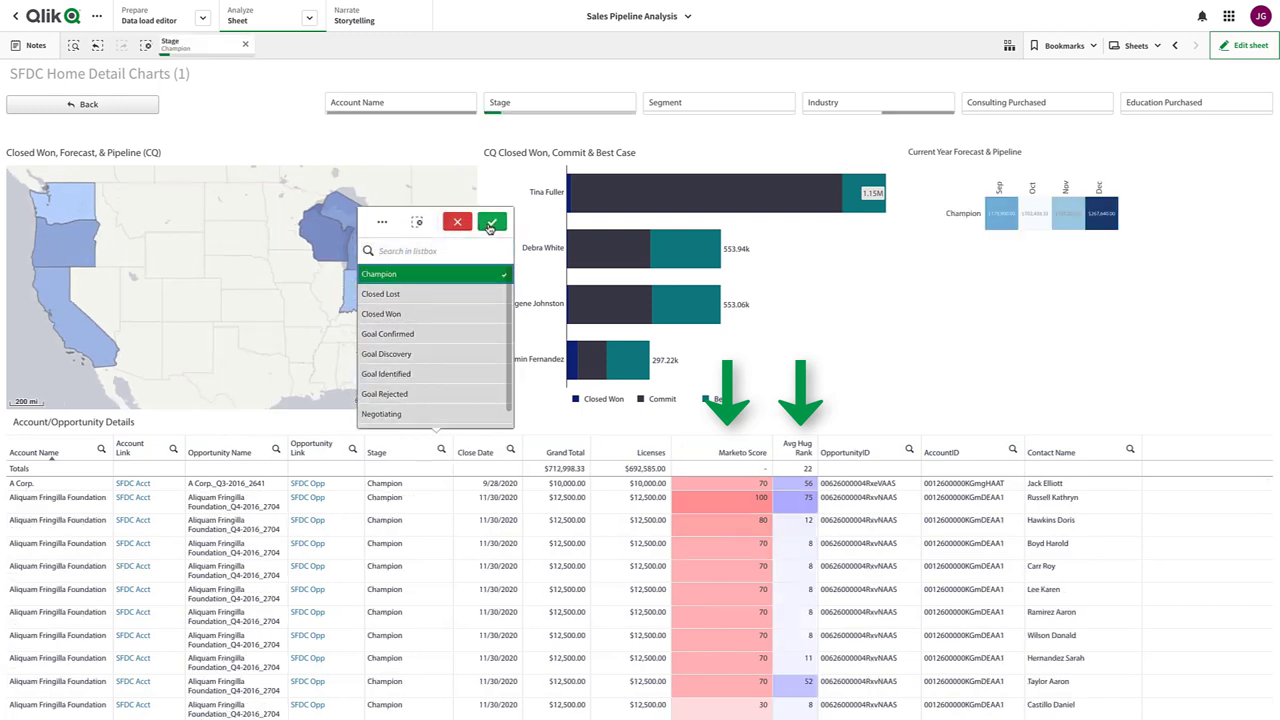
pyautogui.click(490, 223)
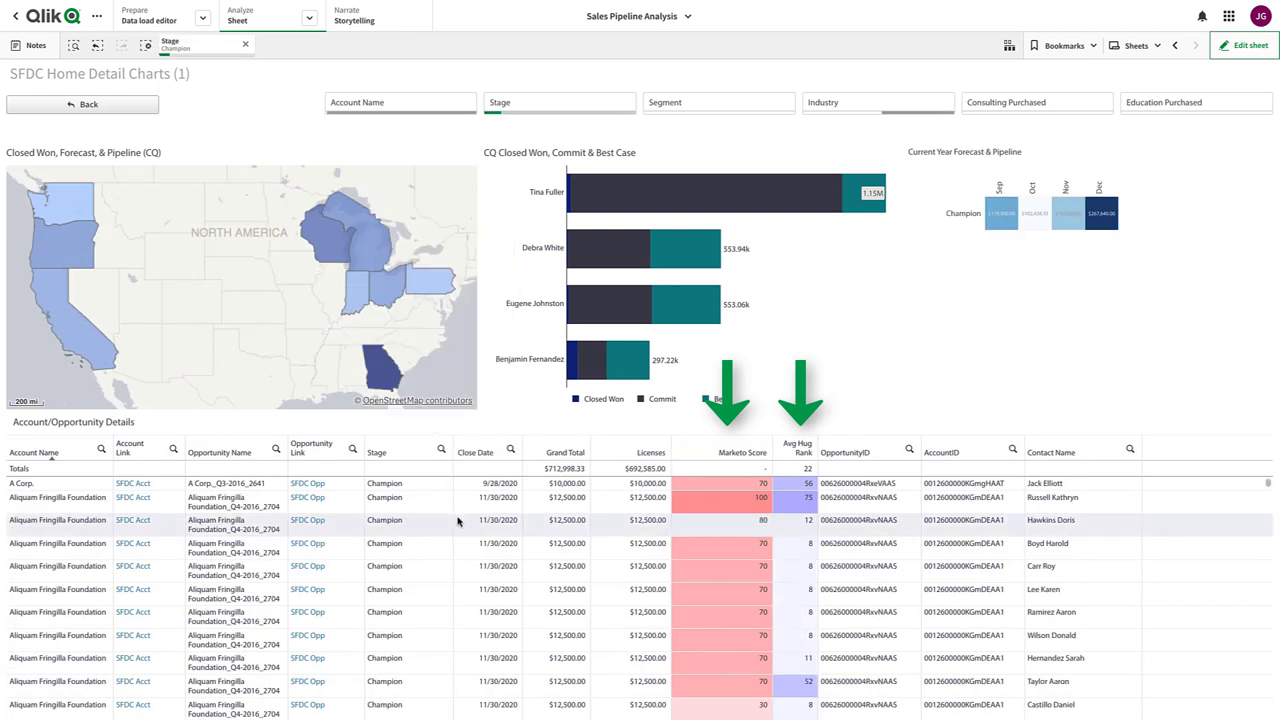
pyautogui.click(733, 452)
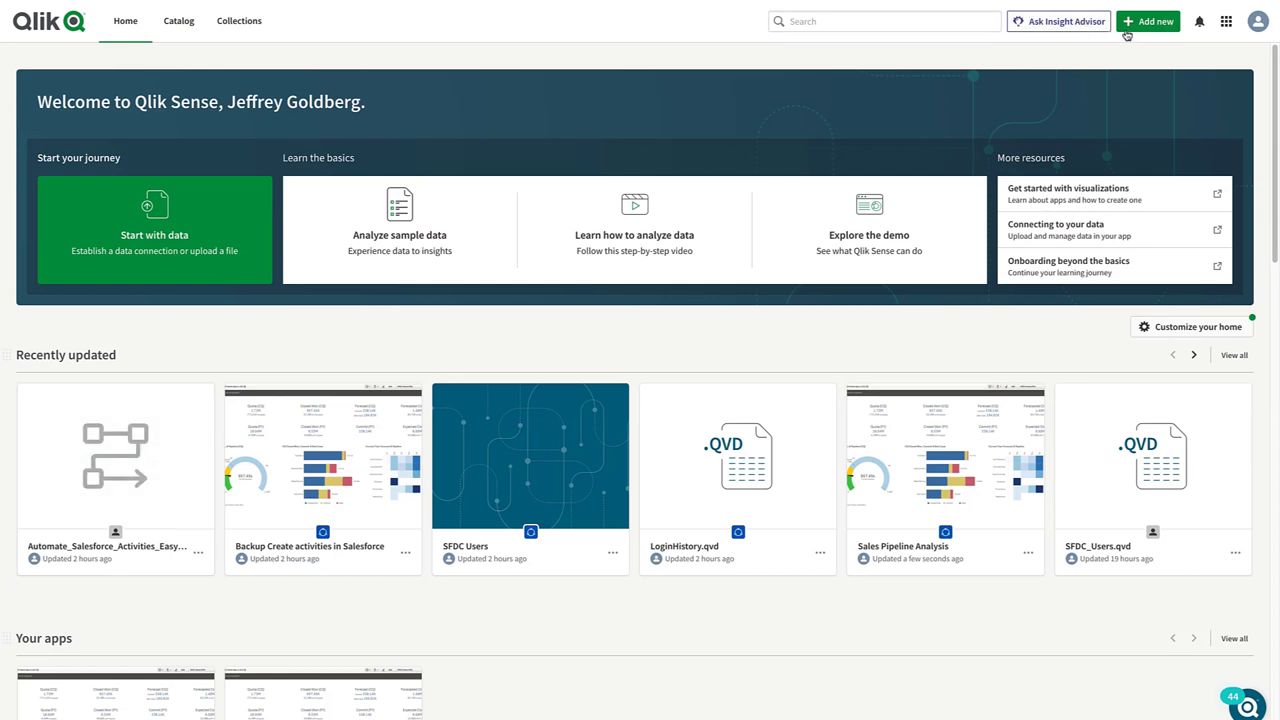
# Create a new automation named TaskCreate_Marketo_HugRate
pyautogui.click(1125, 30)
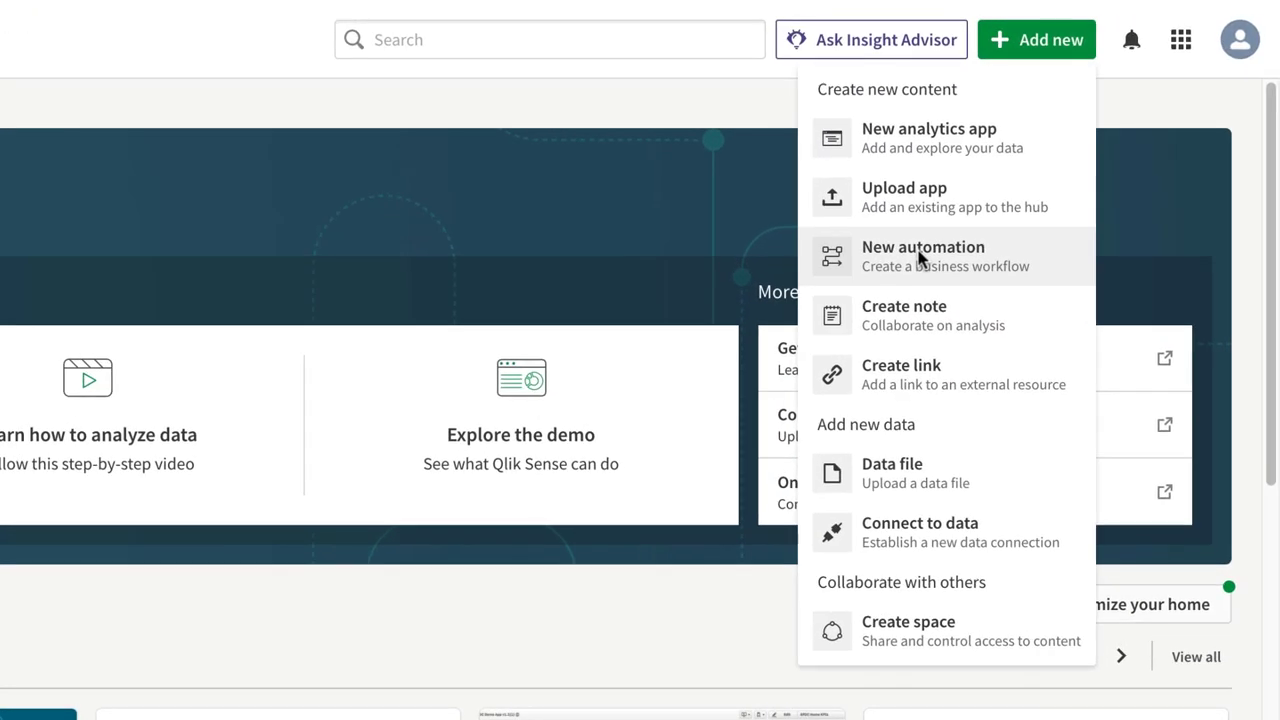
pyautogui.click(921, 258)
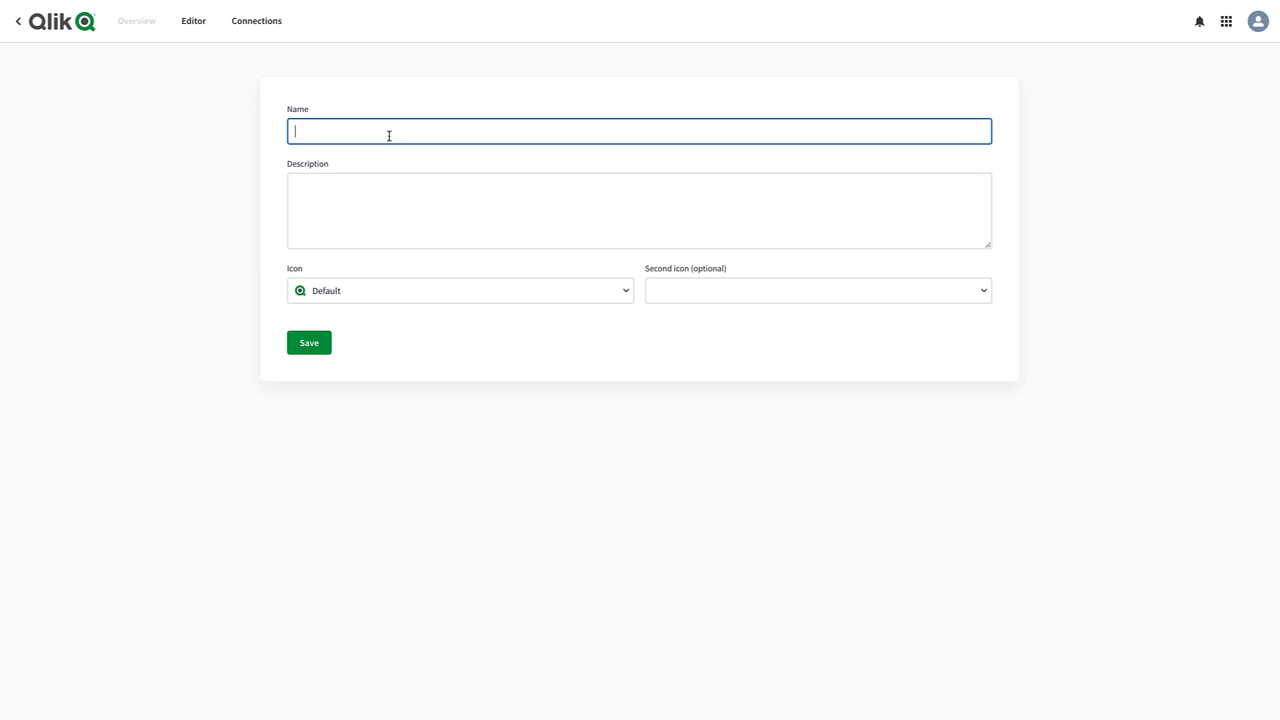
pyautogui.write('TaskCreate_Marketo_HugRate')
# Save the automation and trigger it by Qlik Cloud Services webhook on App Reload Finished
pyautogui.click(316, 340)
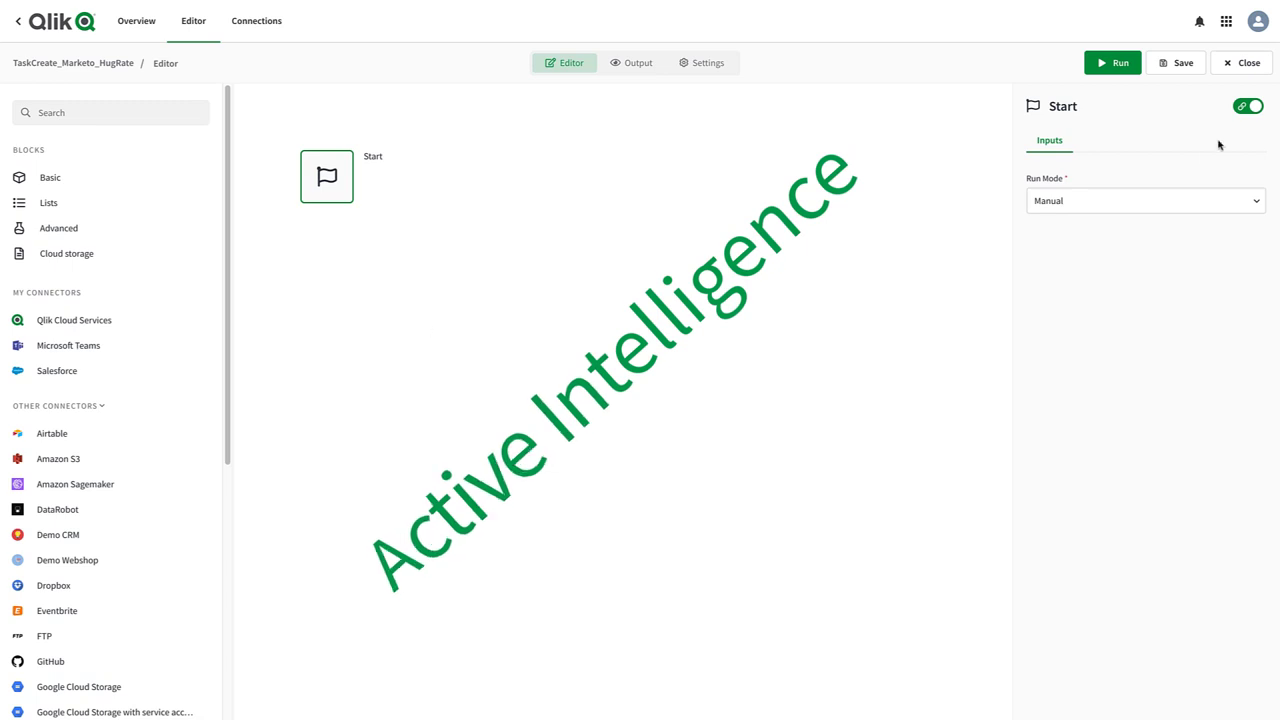
pyautogui.click(954, 321)
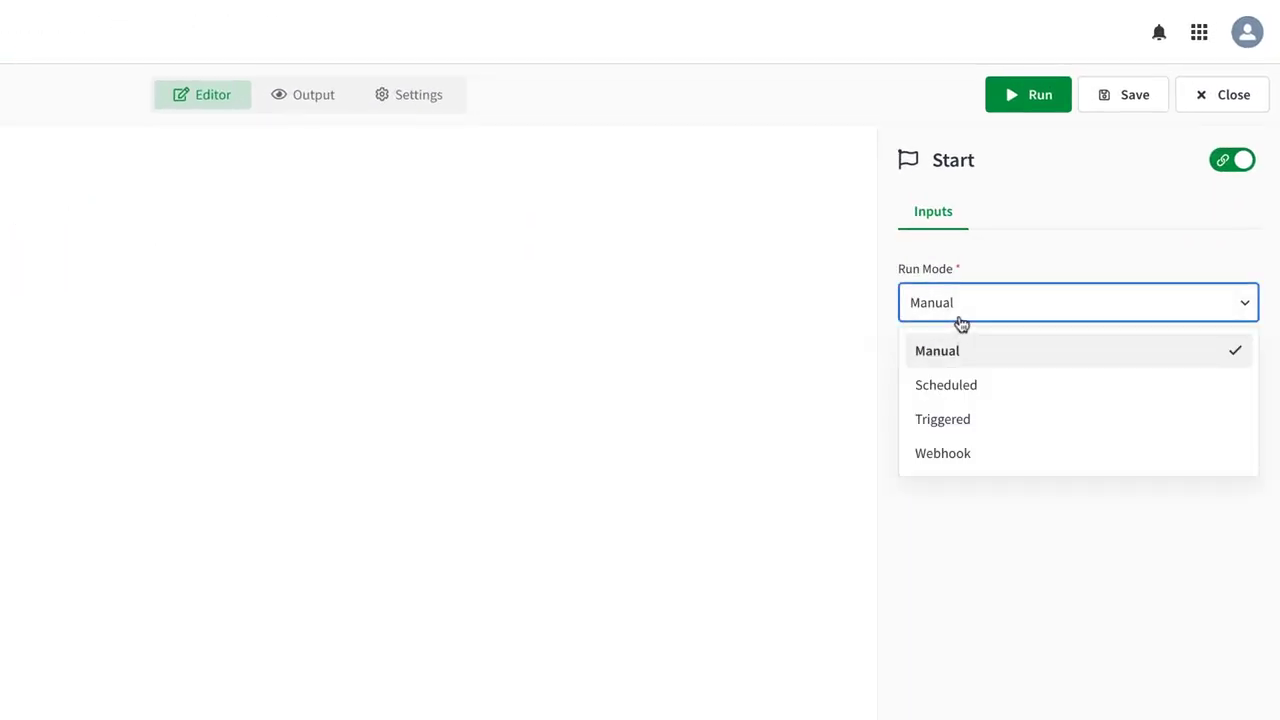
pyautogui.click(952, 451)
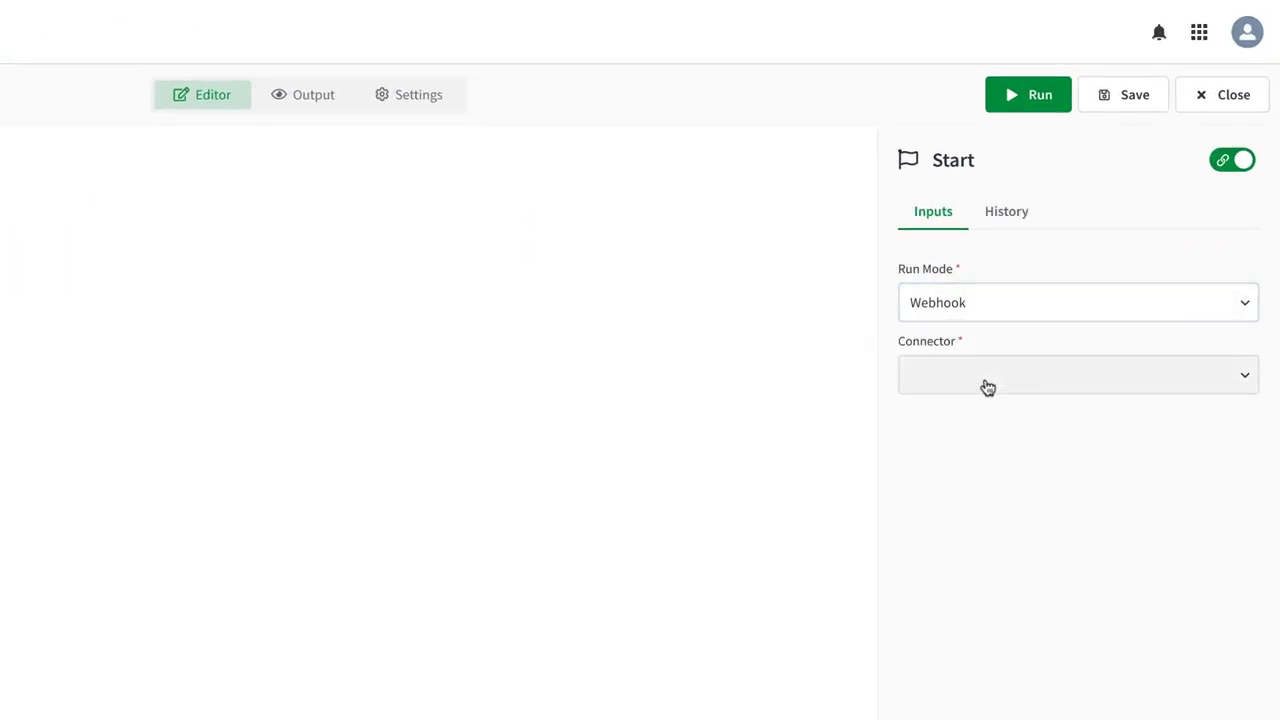
pyautogui.click(987, 388)
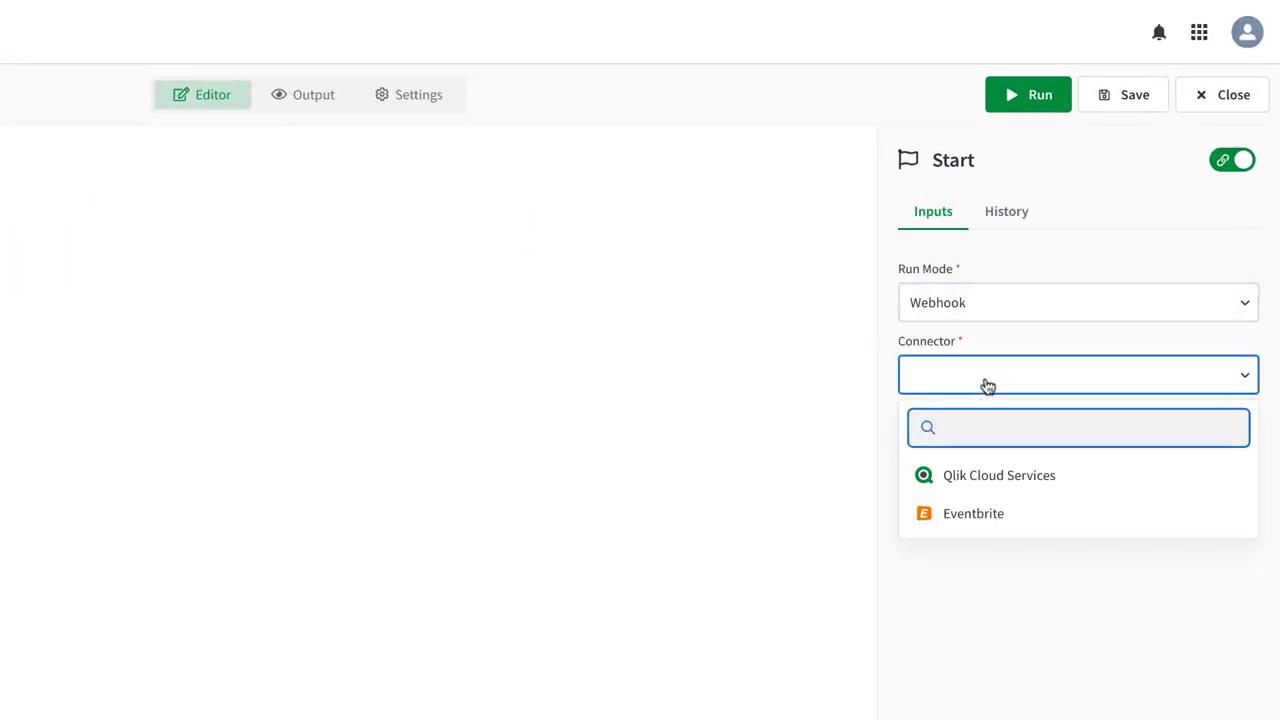
pyautogui.click(994, 475)
pyautogui.click(1000, 462)
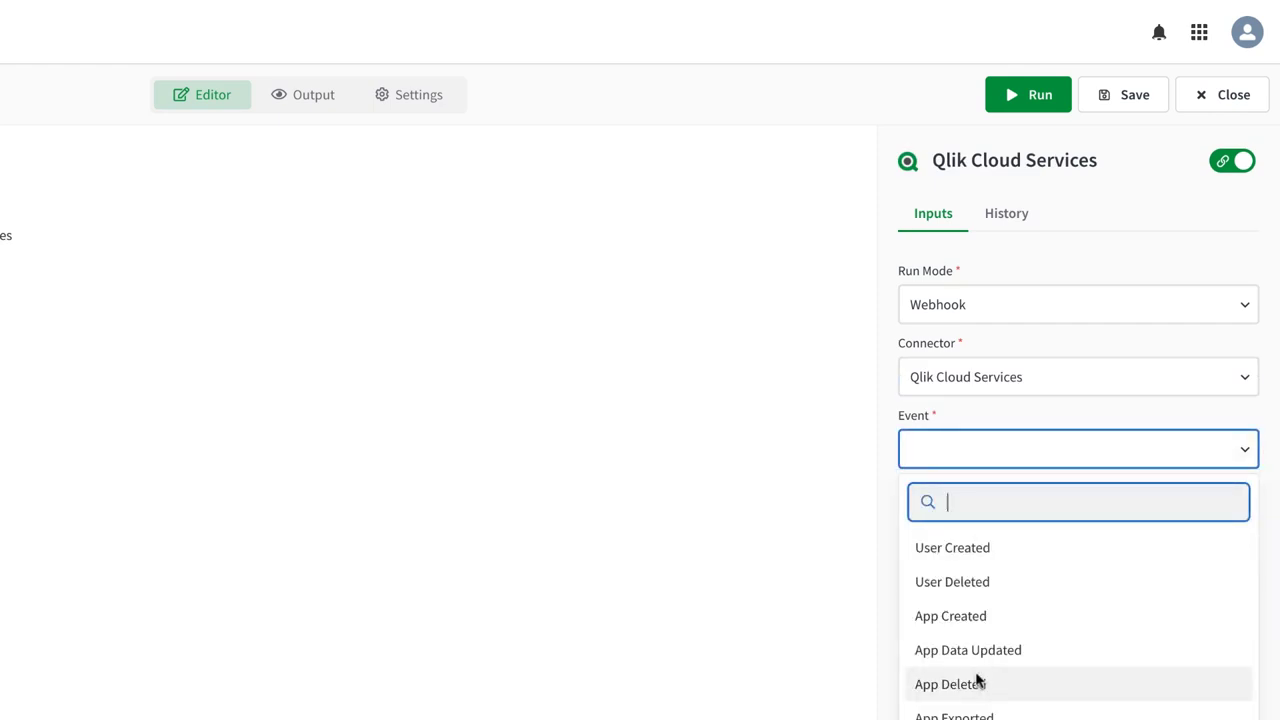
pyautogui.click(975, 716)
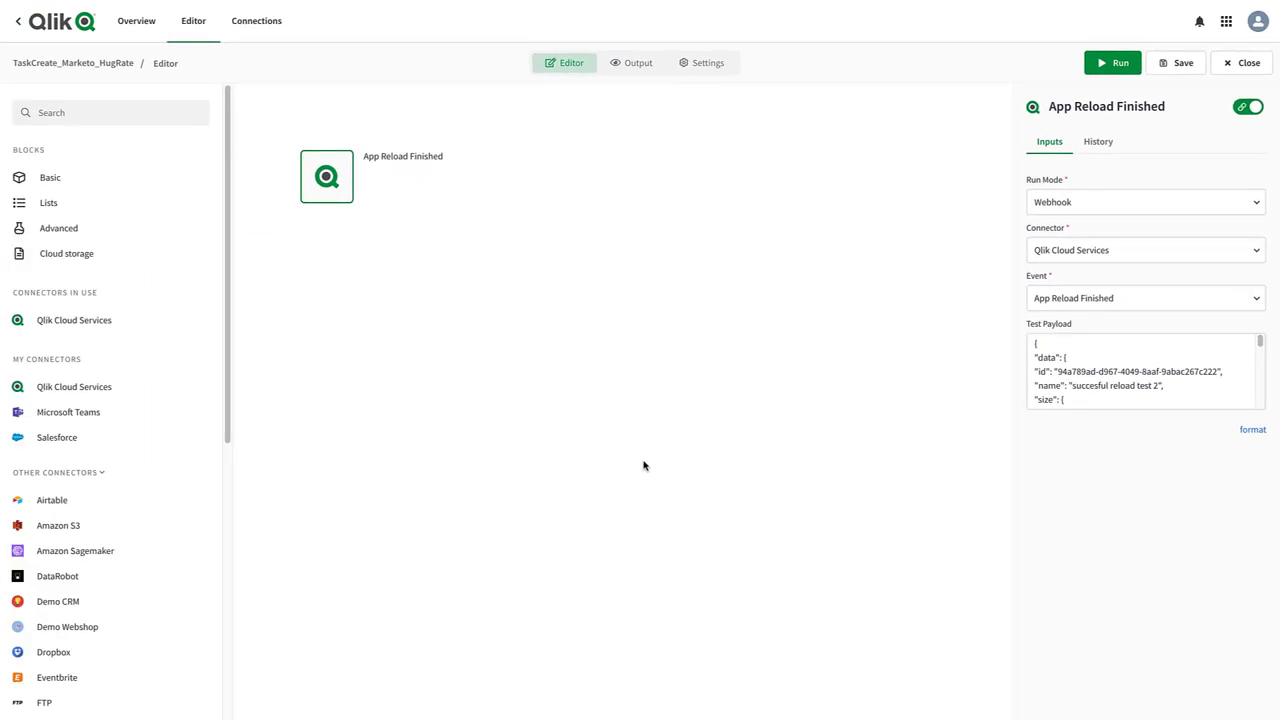
# Add a Qlik Cloud Services Select Field Value block under the trigger
pyautogui.click(143, 325)
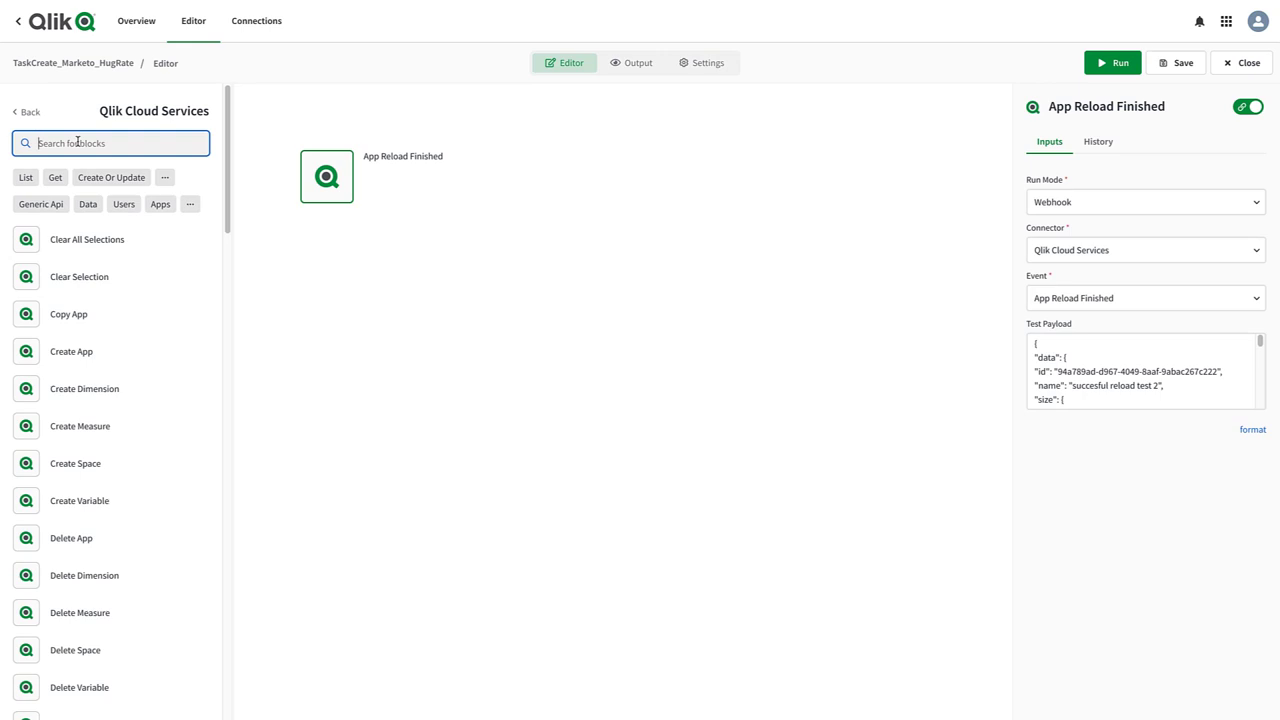
pyautogui.write('select')
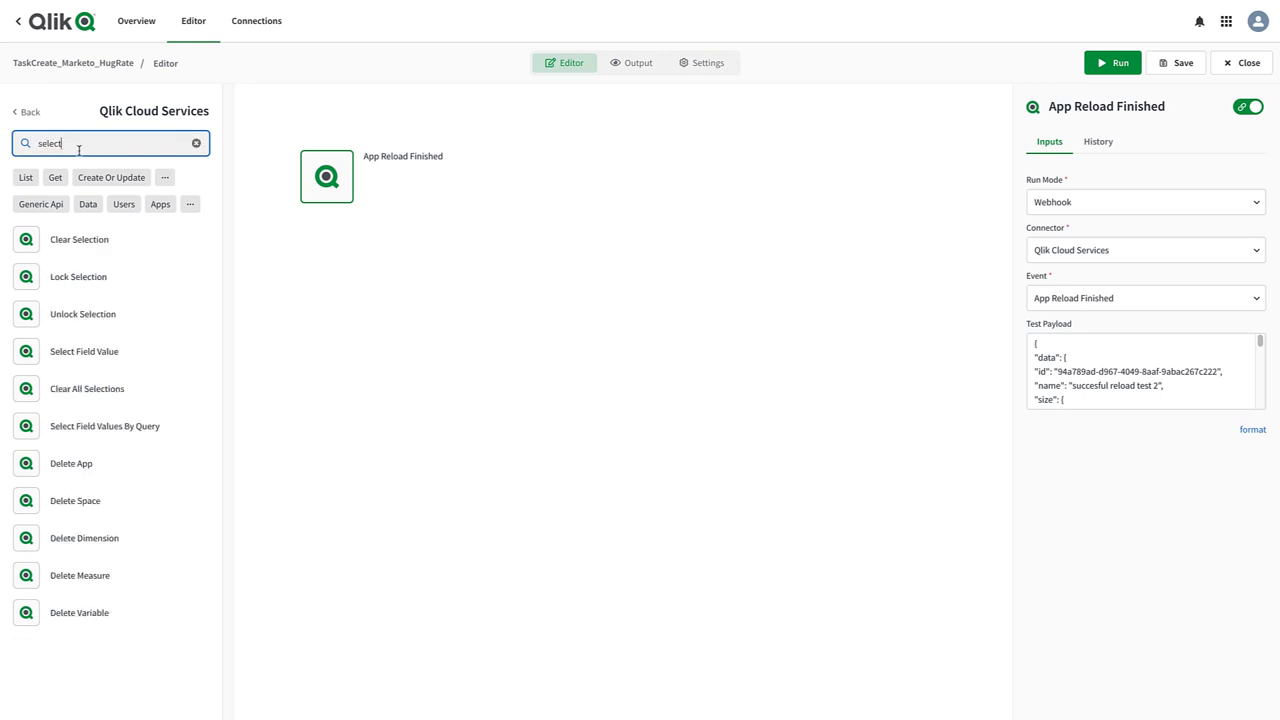
pyautogui.moveTo(63, 345); pyautogui.dragTo(337, 235)
# Point it at Sales Pipeline Analysis, field Stage, value Champion
pyautogui.click(1048, 204)
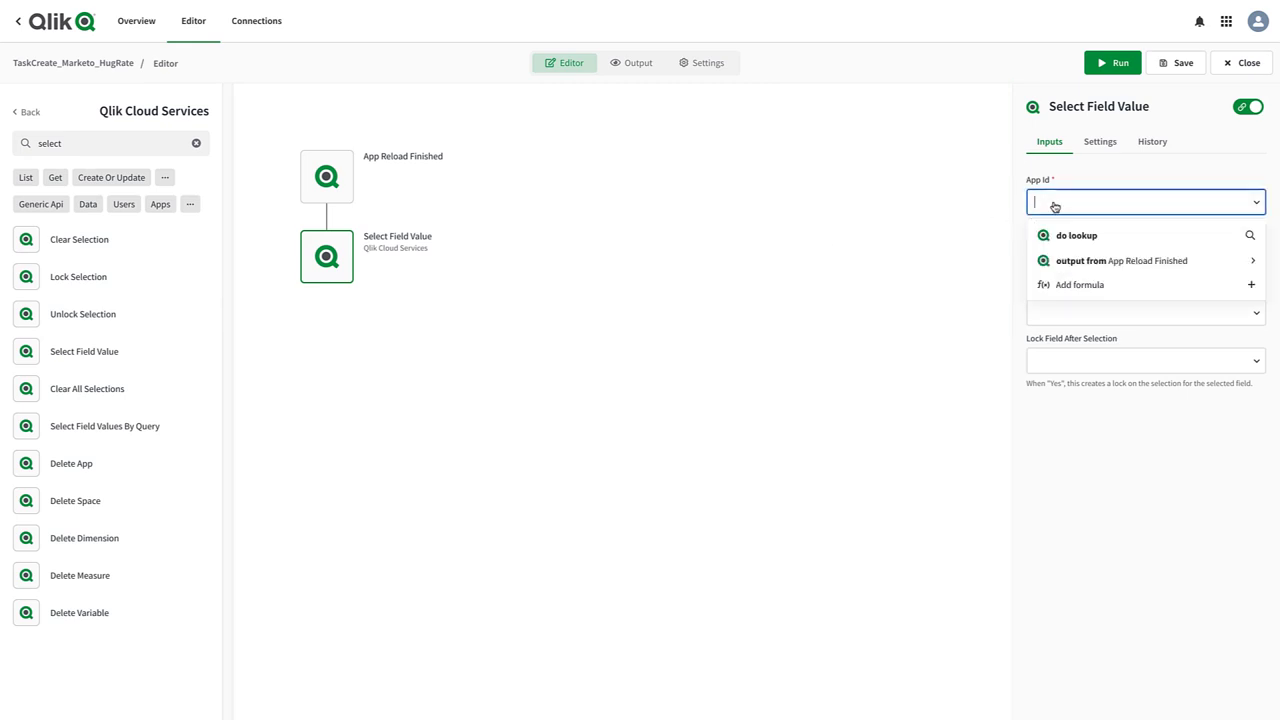
pyautogui.click(1063, 233)
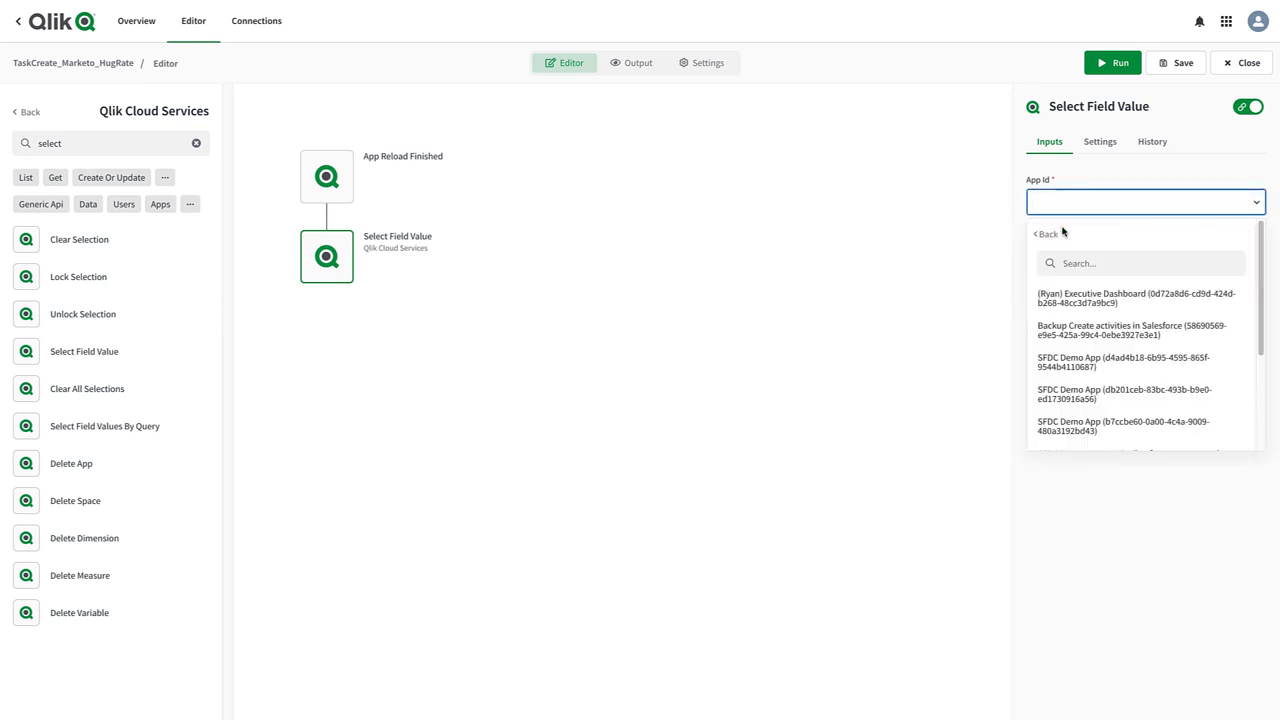
pyautogui.scroll(-3, 1259, 281)
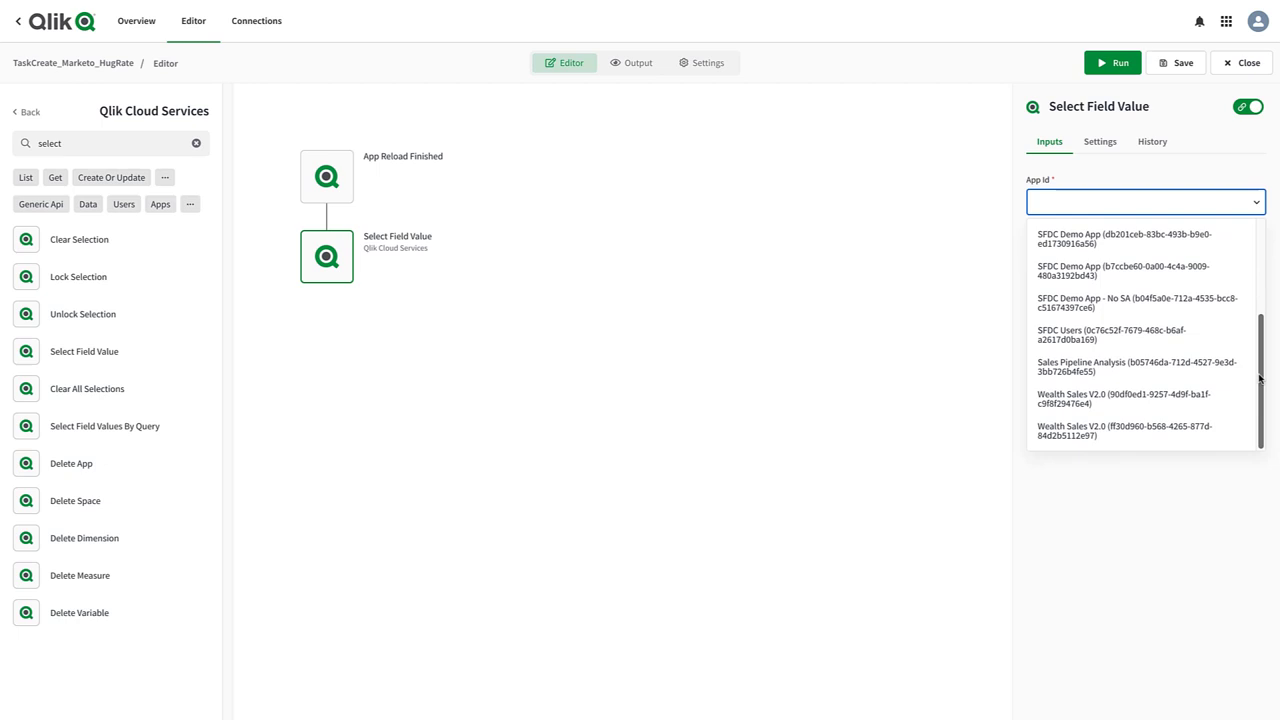
pyautogui.click(1160, 375)
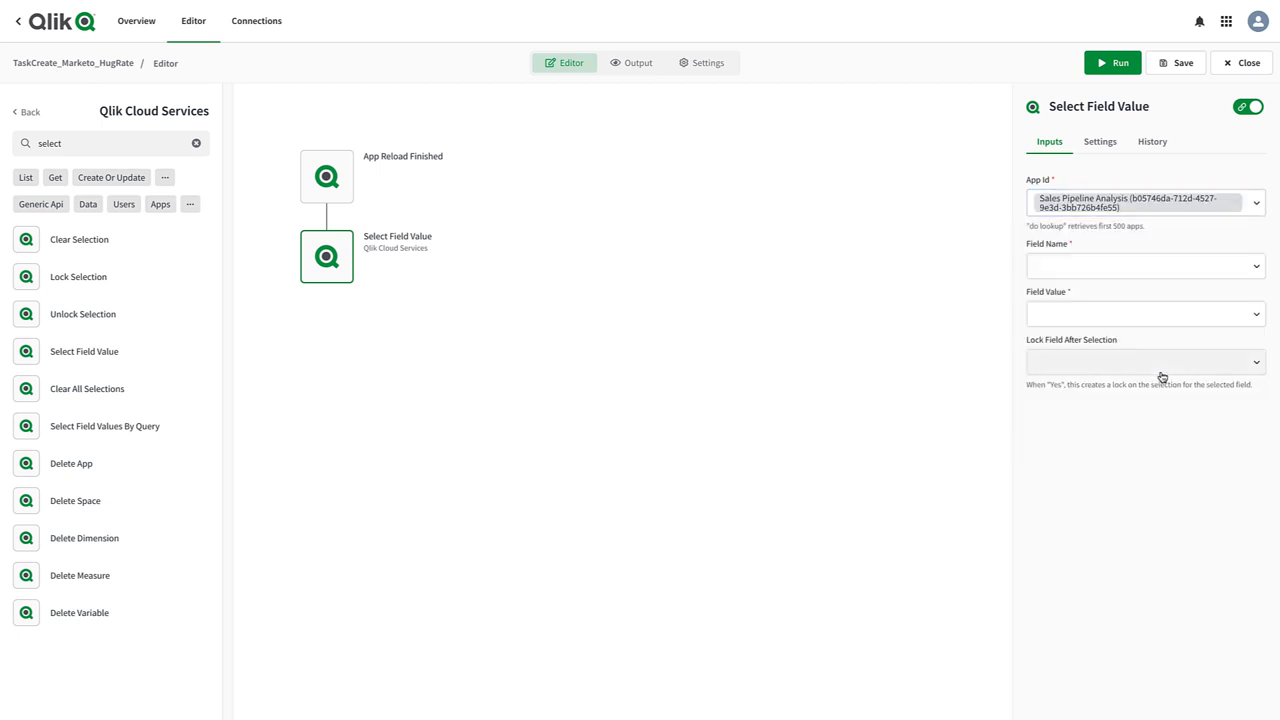
pyautogui.click(1263, 272)
pyautogui.click(1151, 299)
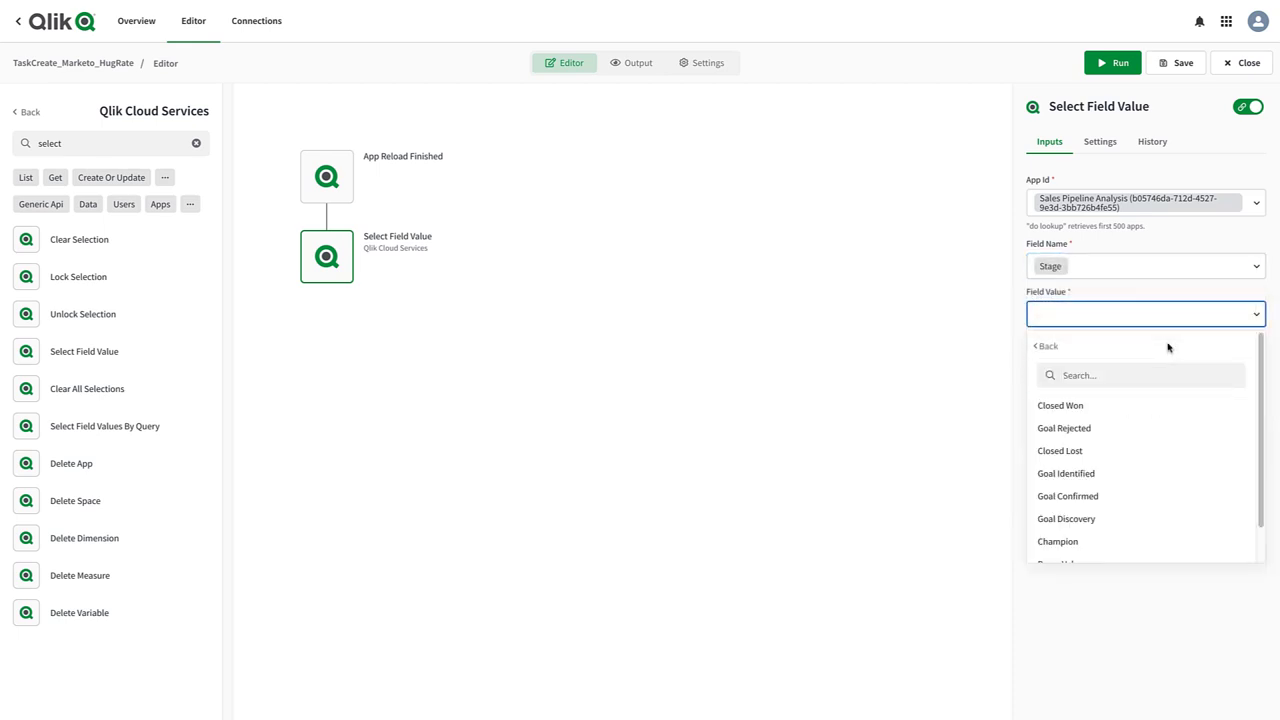
pyautogui.click(1062, 541)
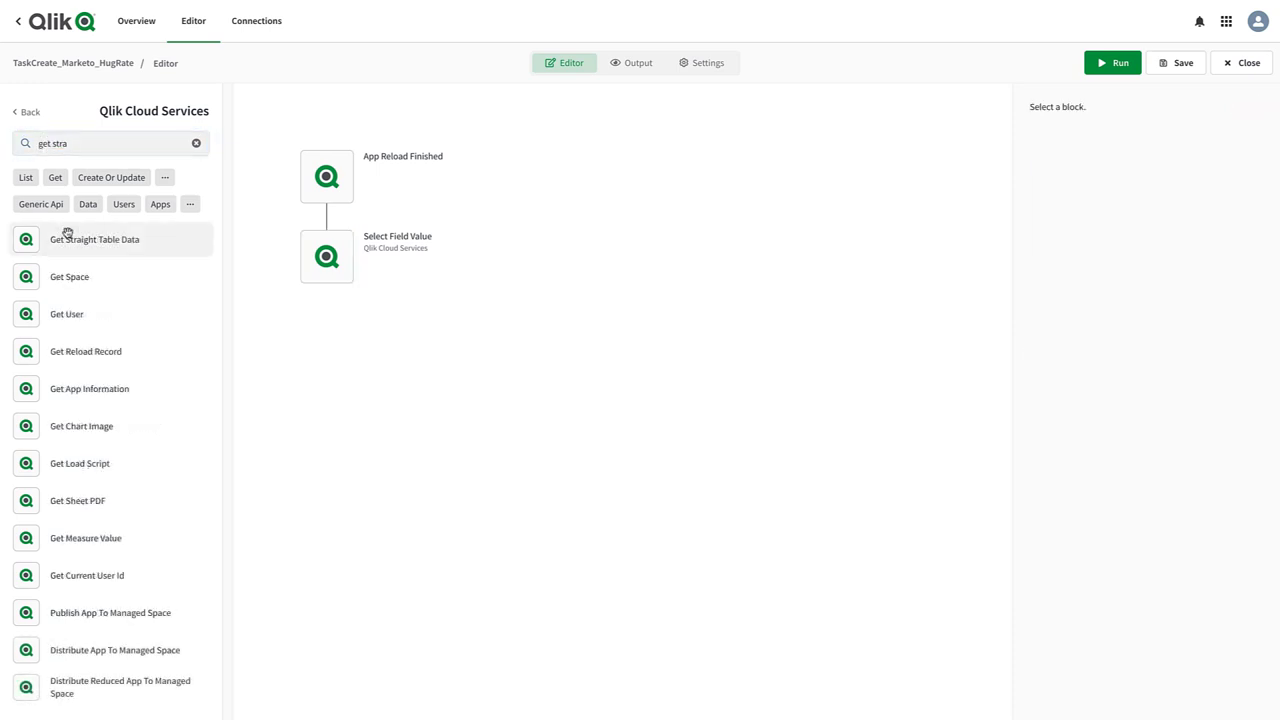
# Add a Get Straight Table Data block using the Sales Pipeline Analysis app
pyautogui.moveTo(66, 239); pyautogui.dragTo(296, 305)
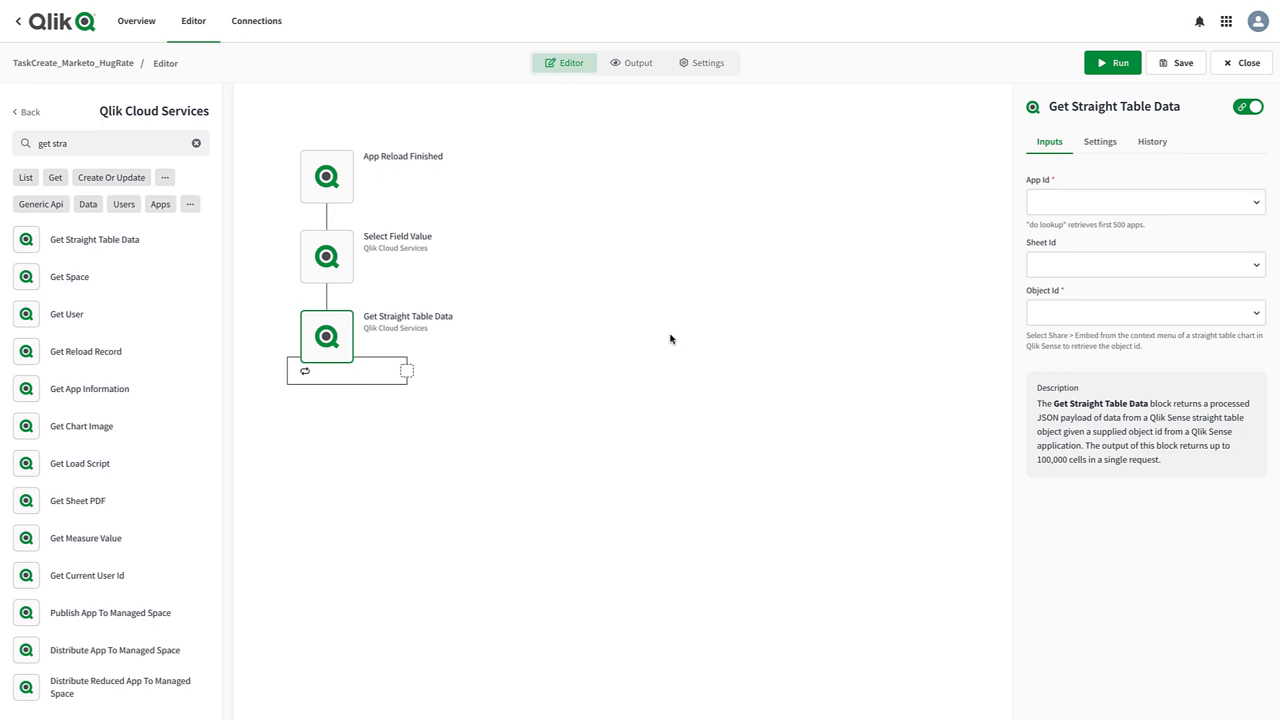
pyautogui.click(1134, 205)
pyautogui.click(1158, 232)
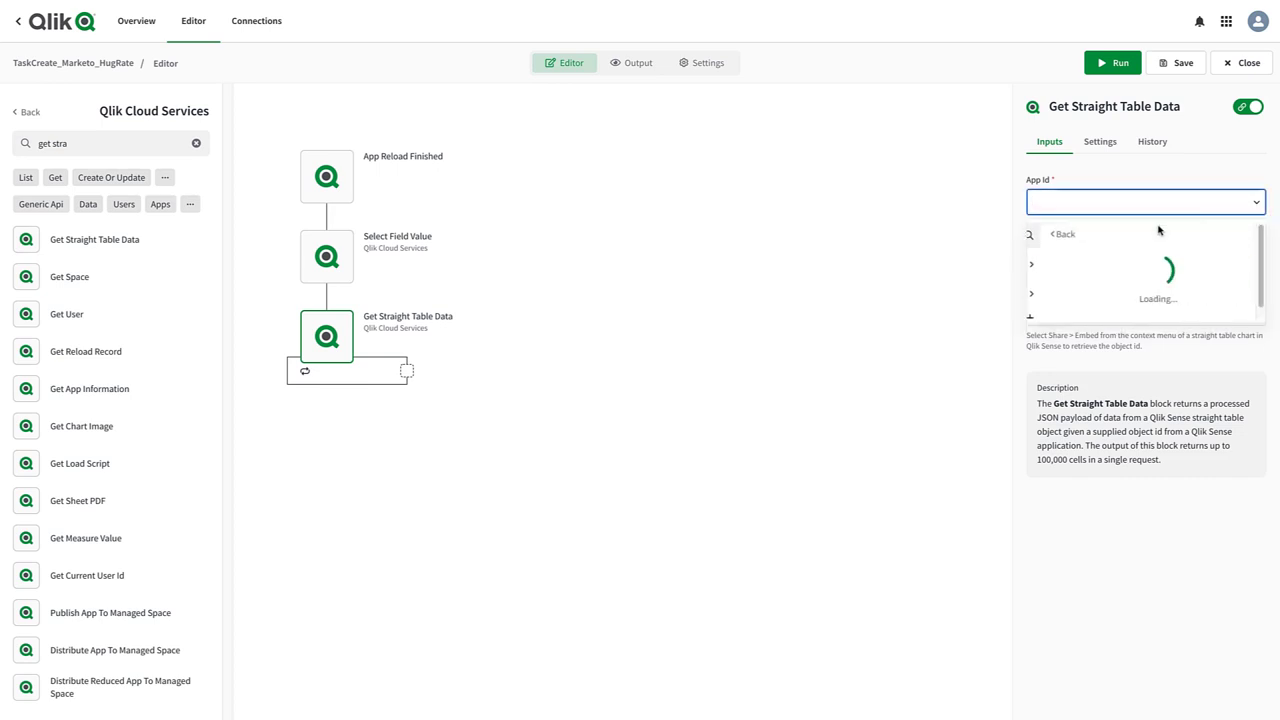
pyautogui.moveTo(1263, 242); pyautogui.dragTo(1263, 340)
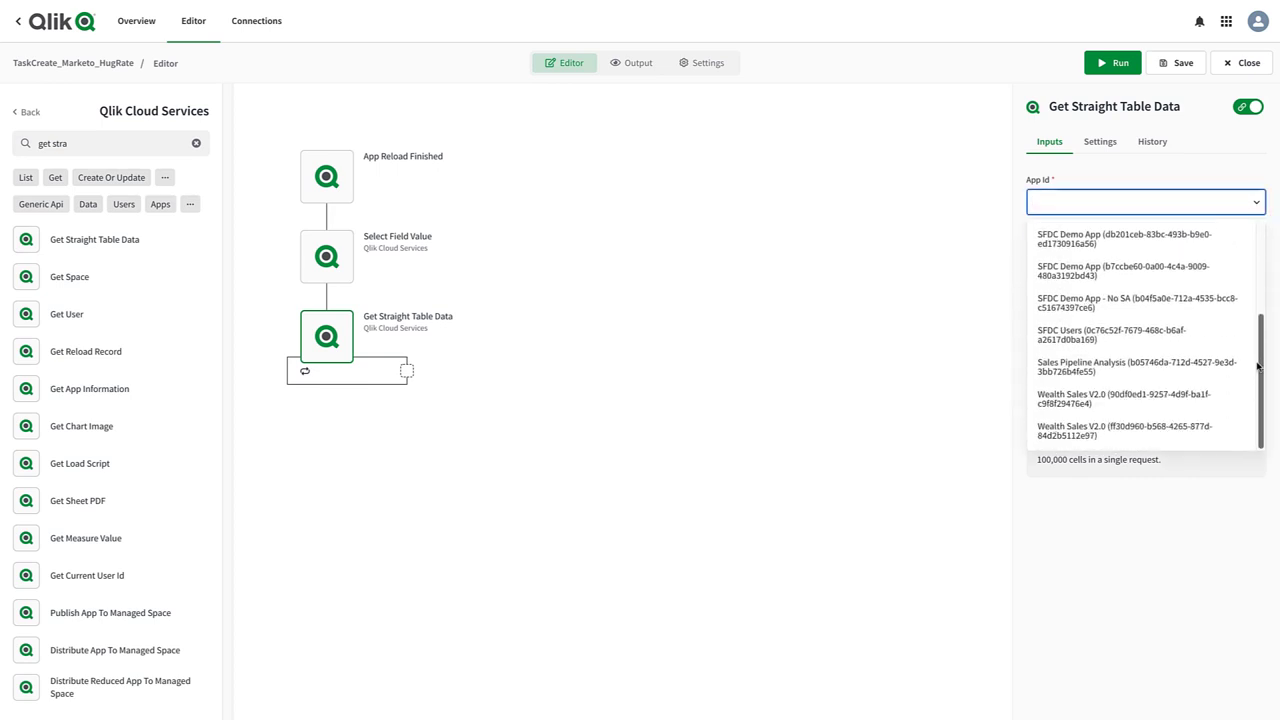
pyautogui.click(1168, 364)
# Paste the sheet id and choose the Account/Opportunity Details table as its object
pyautogui.click(1037, 265)
pyautogui.write('d74798-82ca-42b5-b552-727eeed14000')
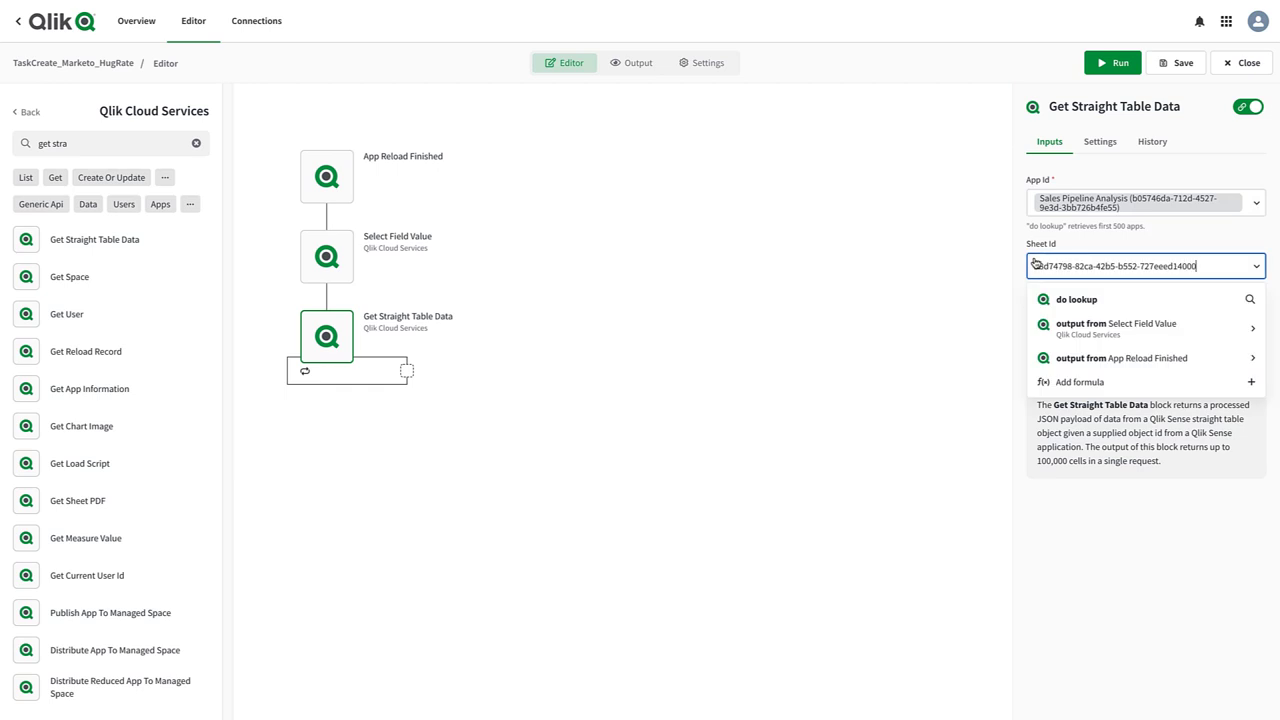
pyautogui.click(1075, 316)
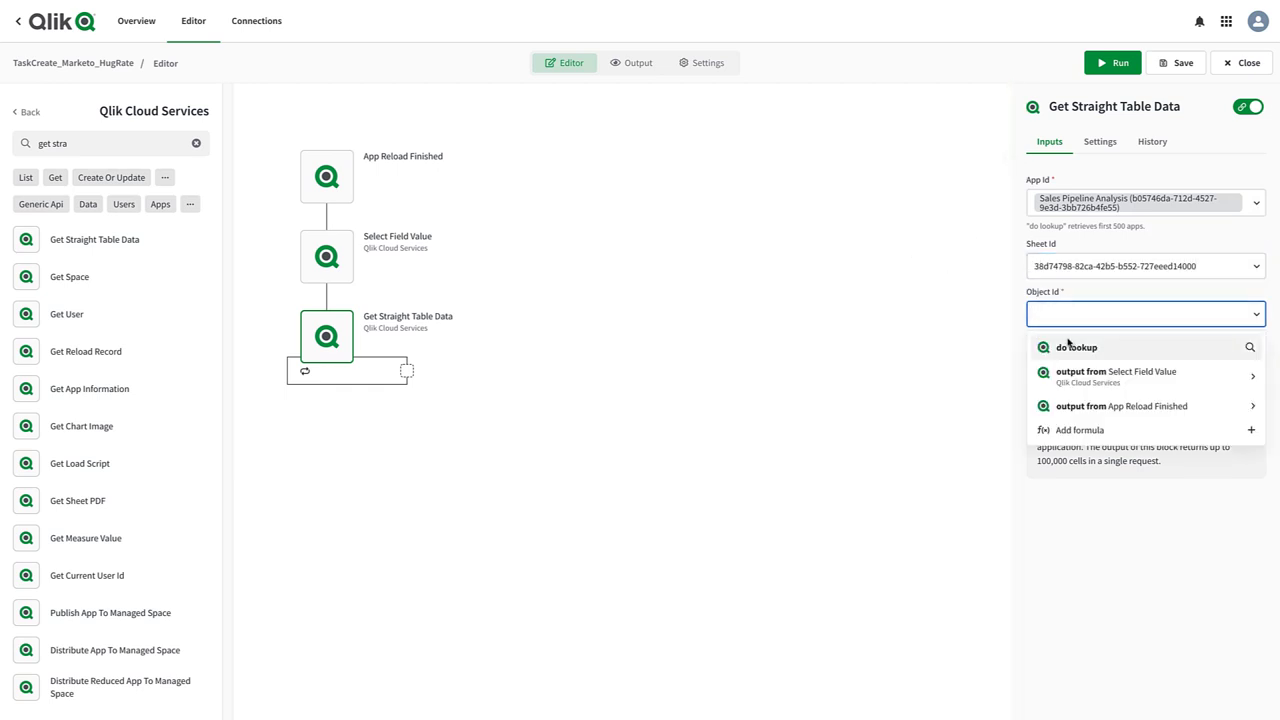
pyautogui.click(1068, 345)
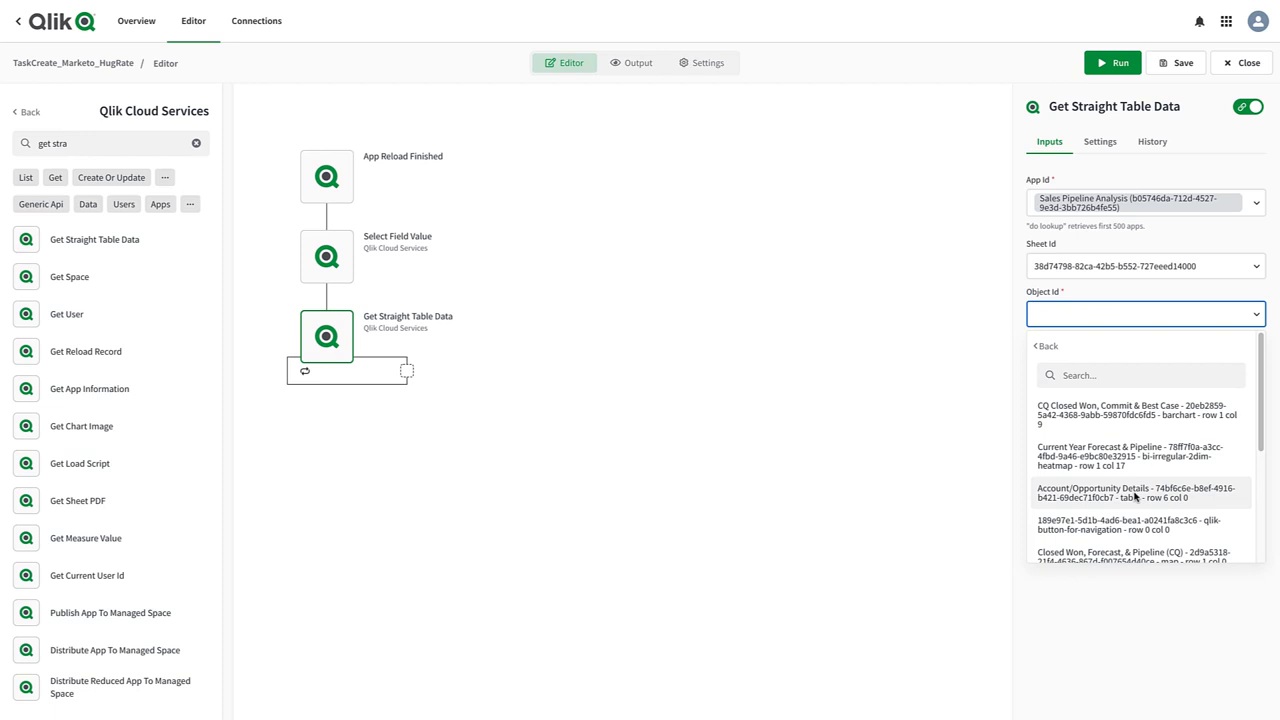
pyautogui.click(1135, 496)
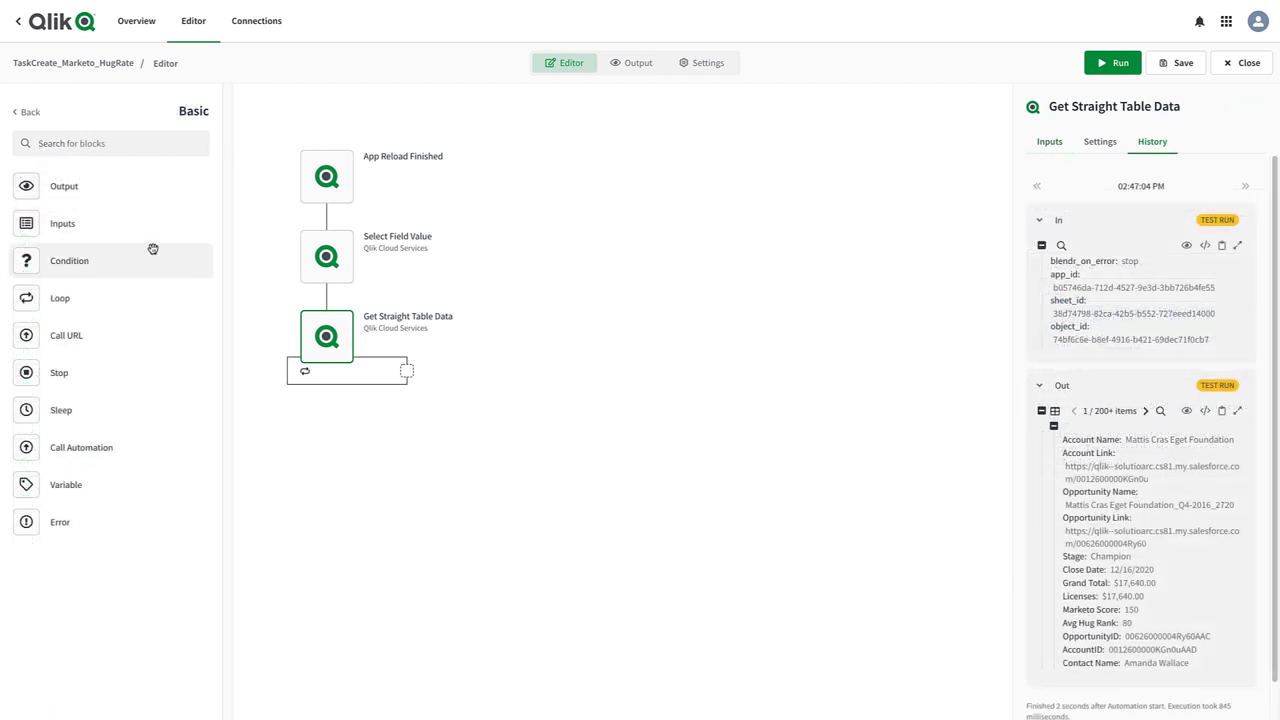
# Add a Condition in the loop requiring each row's Marketo Score to be at least 100
pyautogui.moveTo(112, 260); pyautogui.dragTo(425, 382)
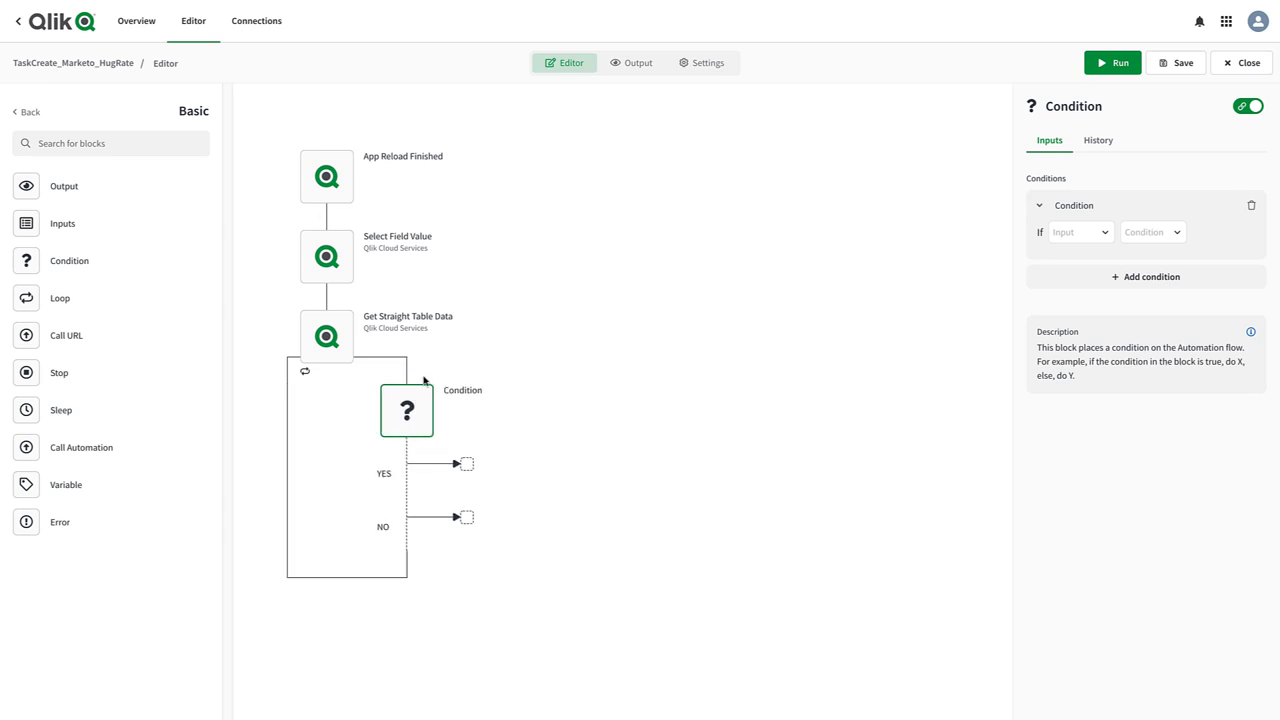
pyautogui.click(1066, 236)
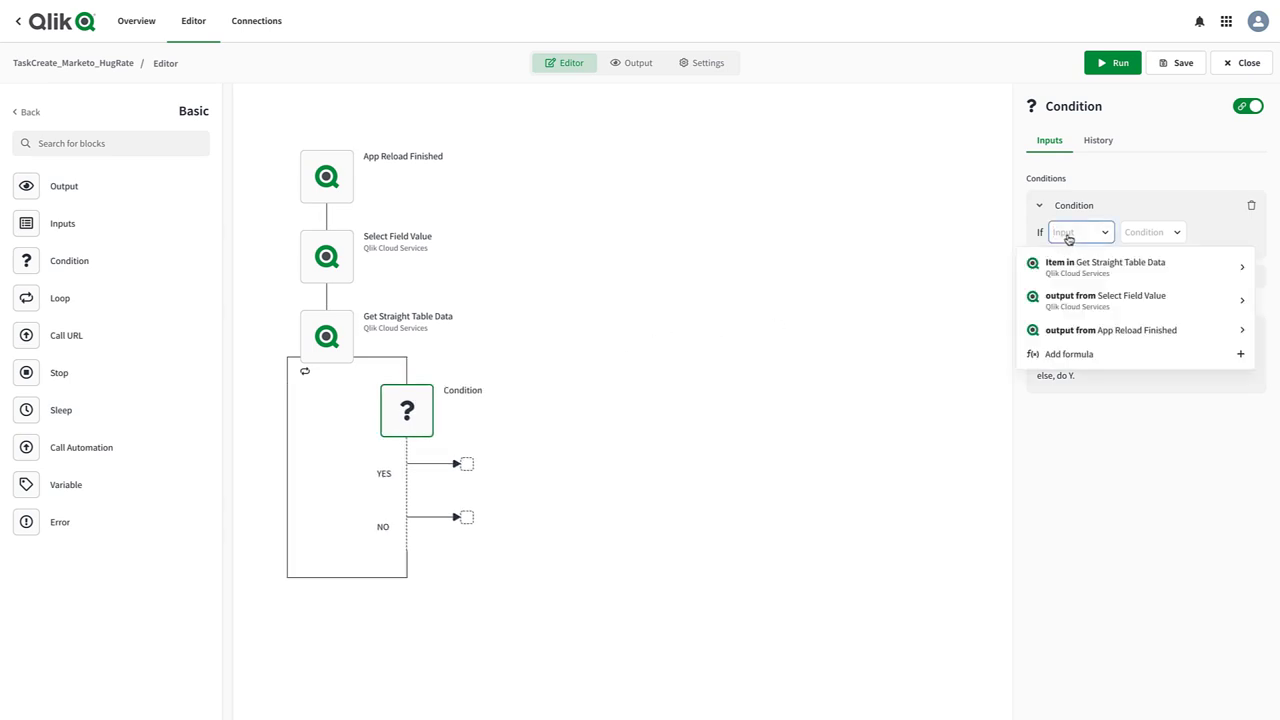
pyautogui.click(1075, 263)
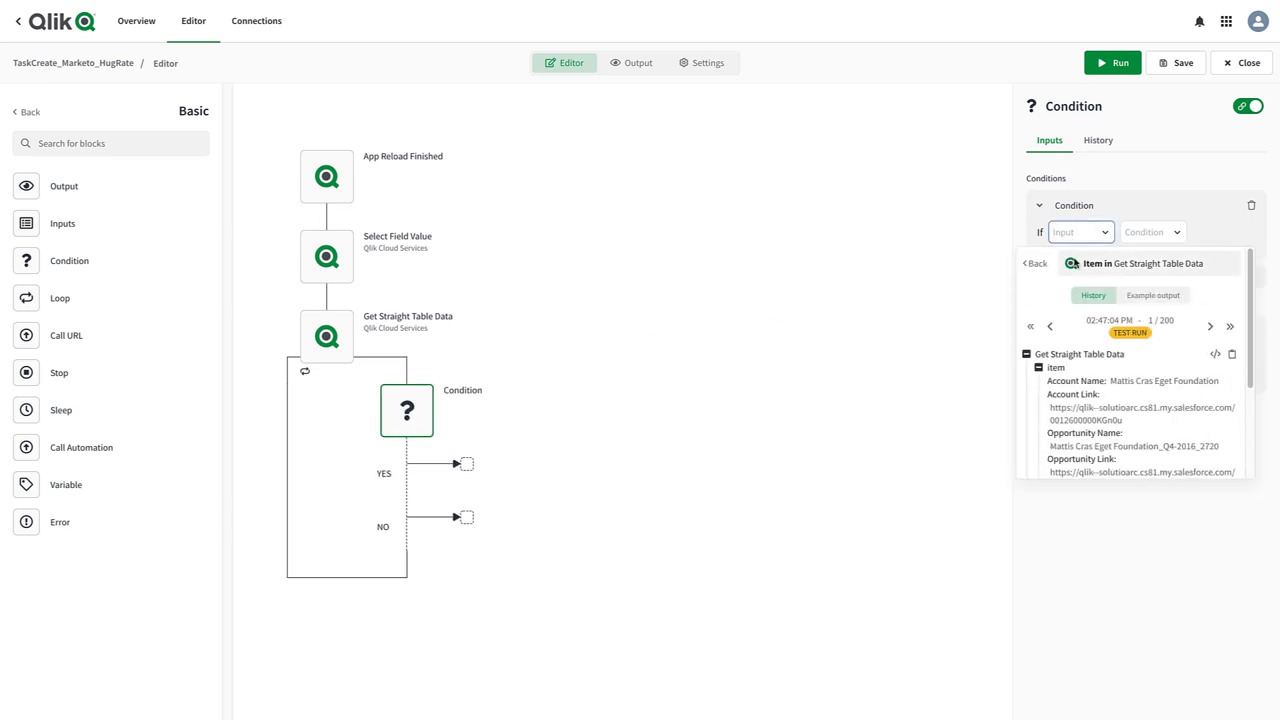
pyautogui.scroll(-3, 1133, 403)
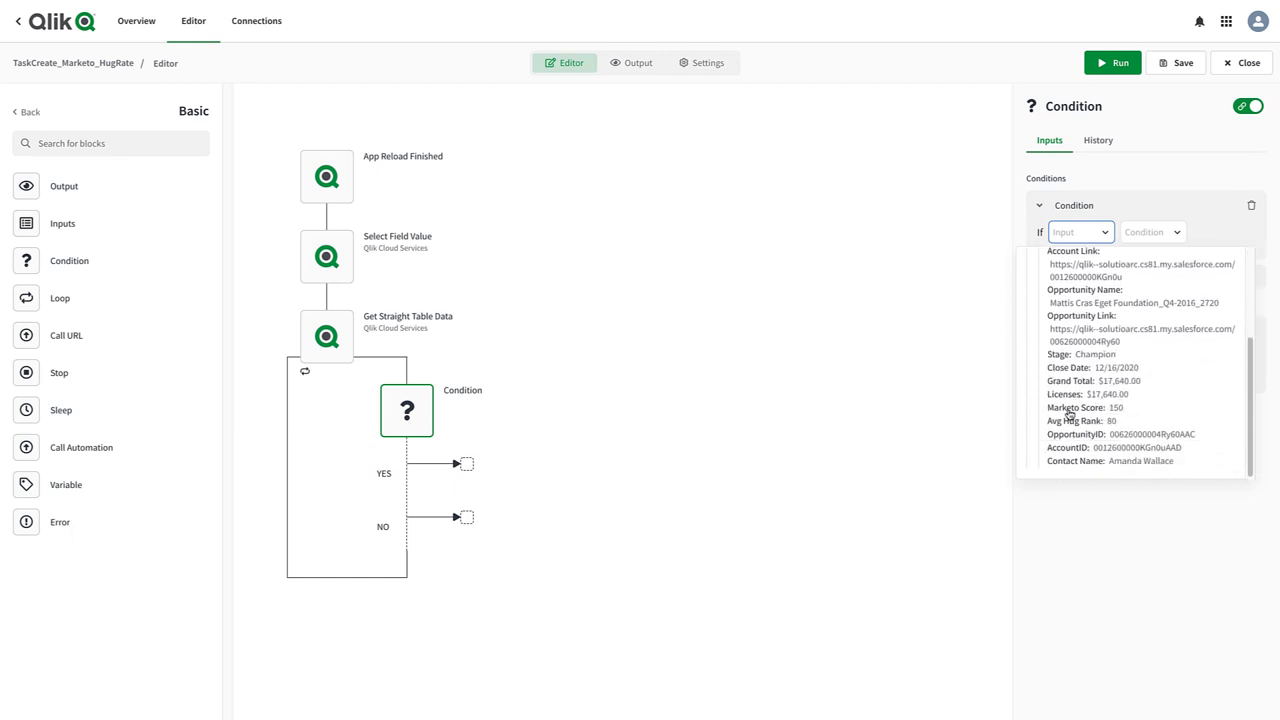
pyautogui.click(1069, 412)
pyautogui.click(1066, 285)
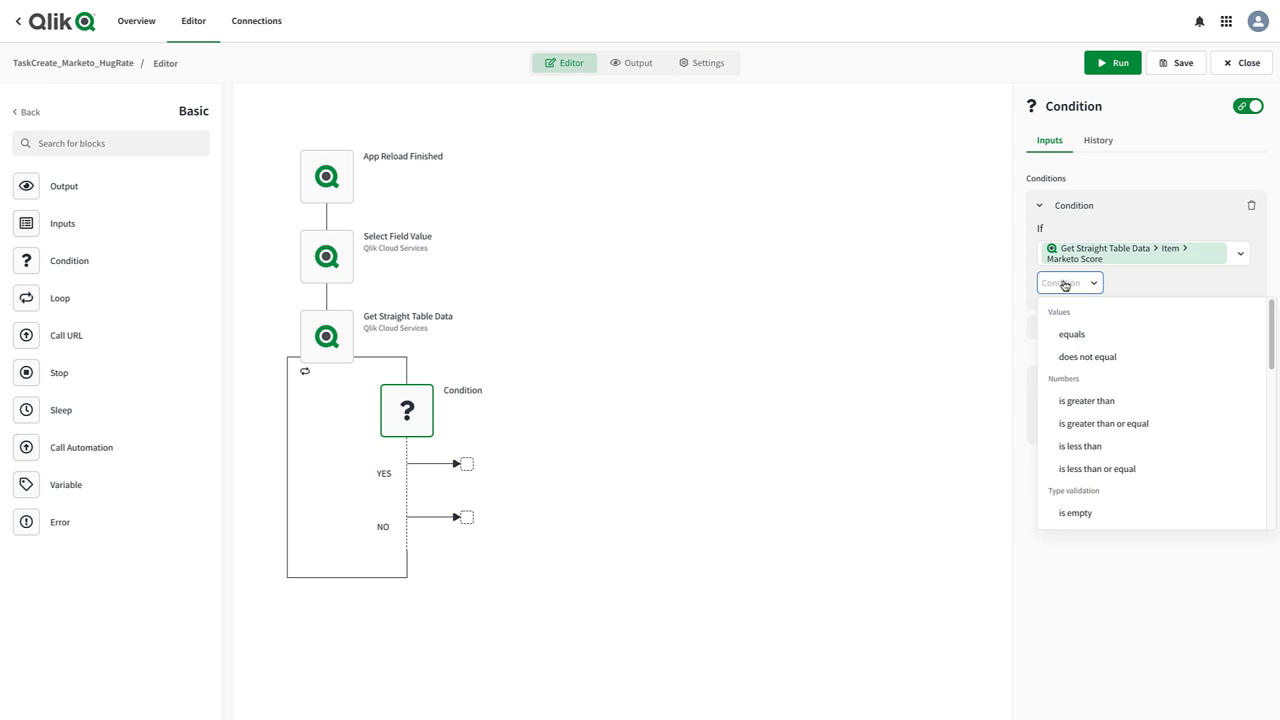
pyautogui.click(1085, 423)
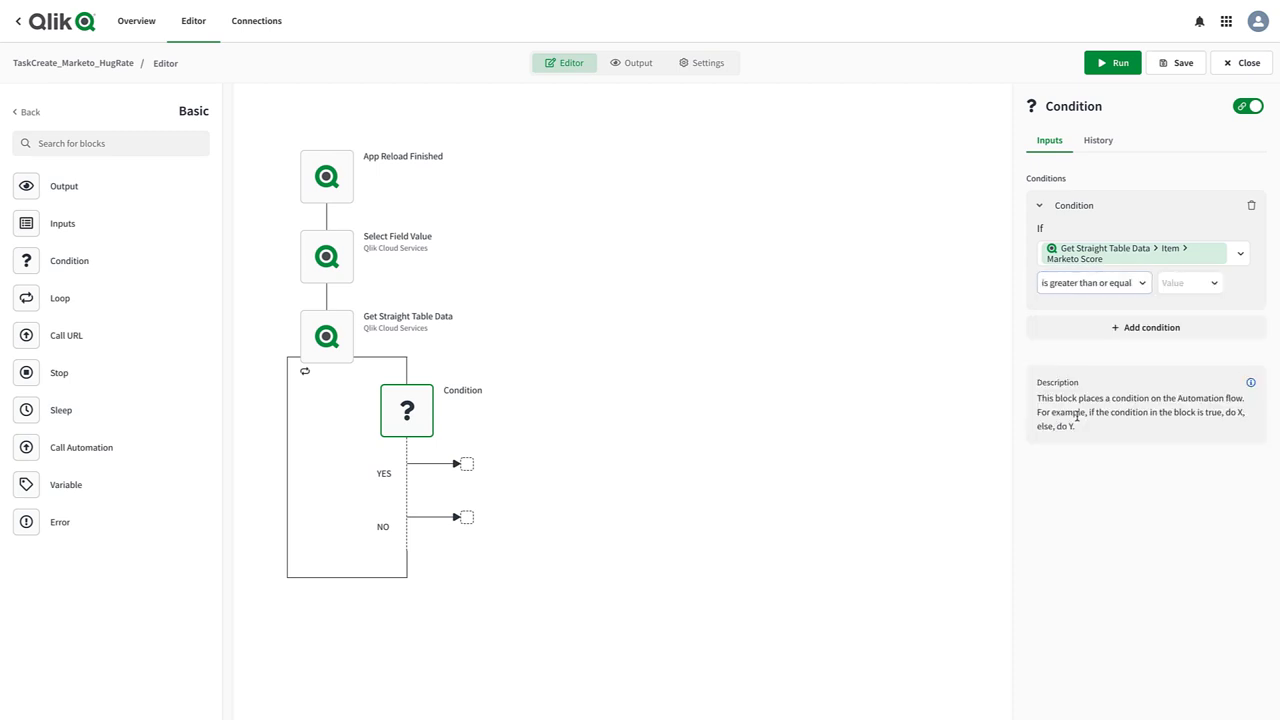
pyautogui.click(1175, 285)
pyautogui.write('100')
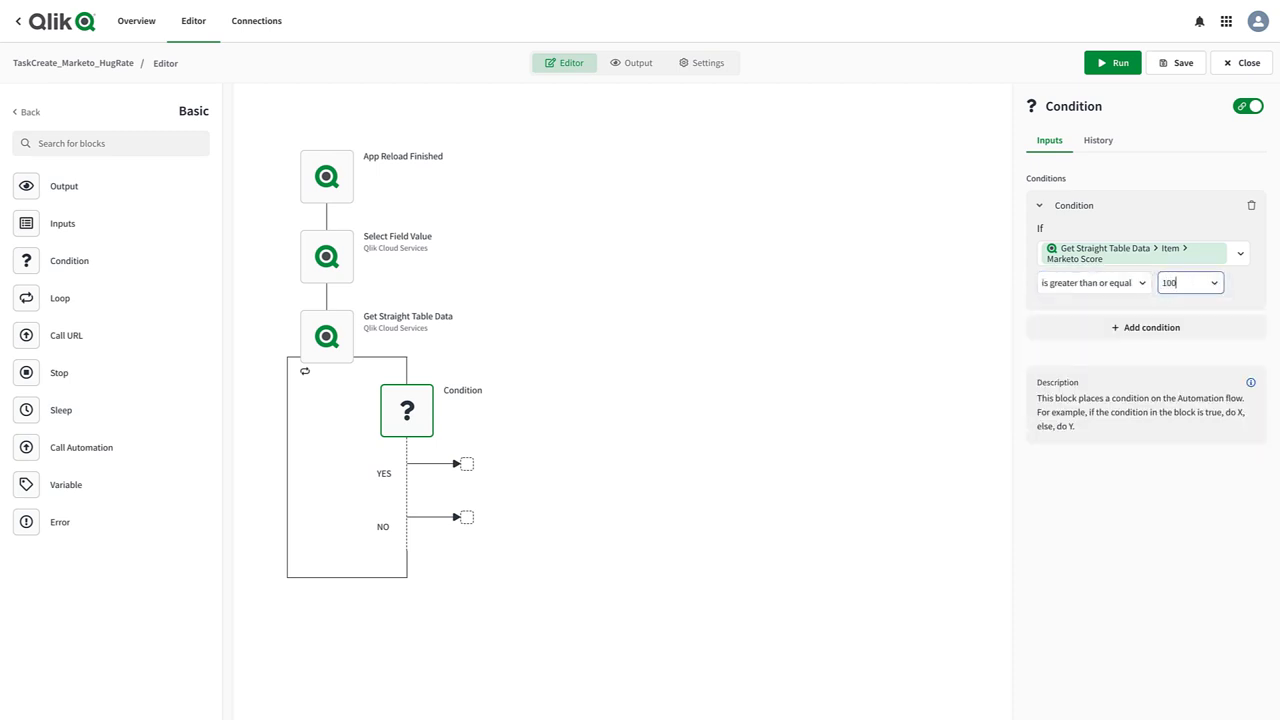
pyautogui.click(1094, 346)
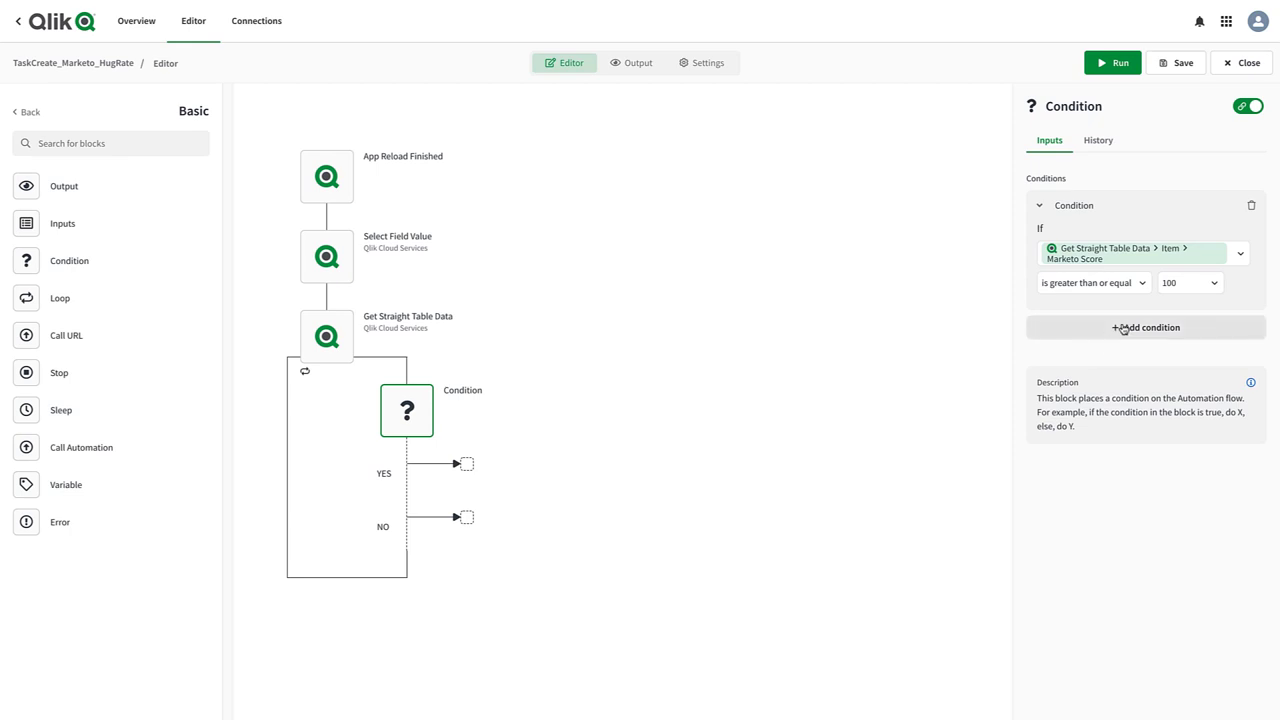
# Add a second condition requiring Avg Hug Rank less than 15
pyautogui.click(1124, 329)
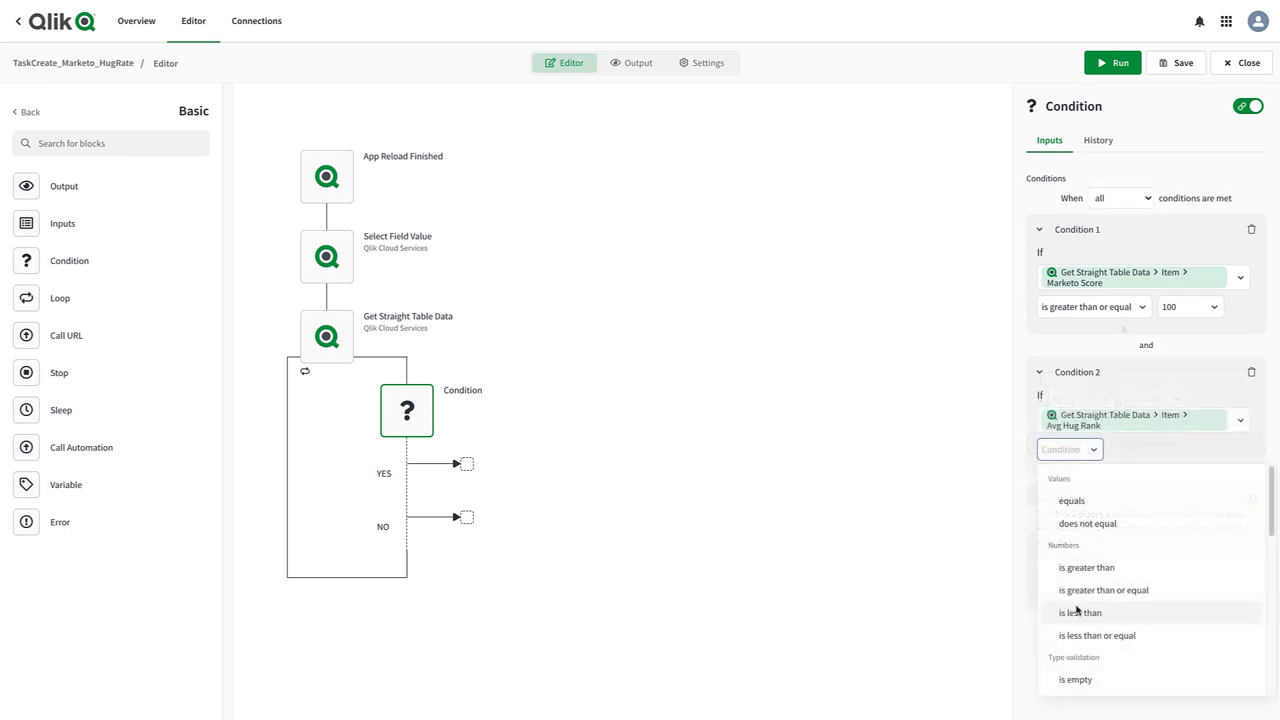
pyautogui.click(1079, 609)
pyautogui.click(1136, 451)
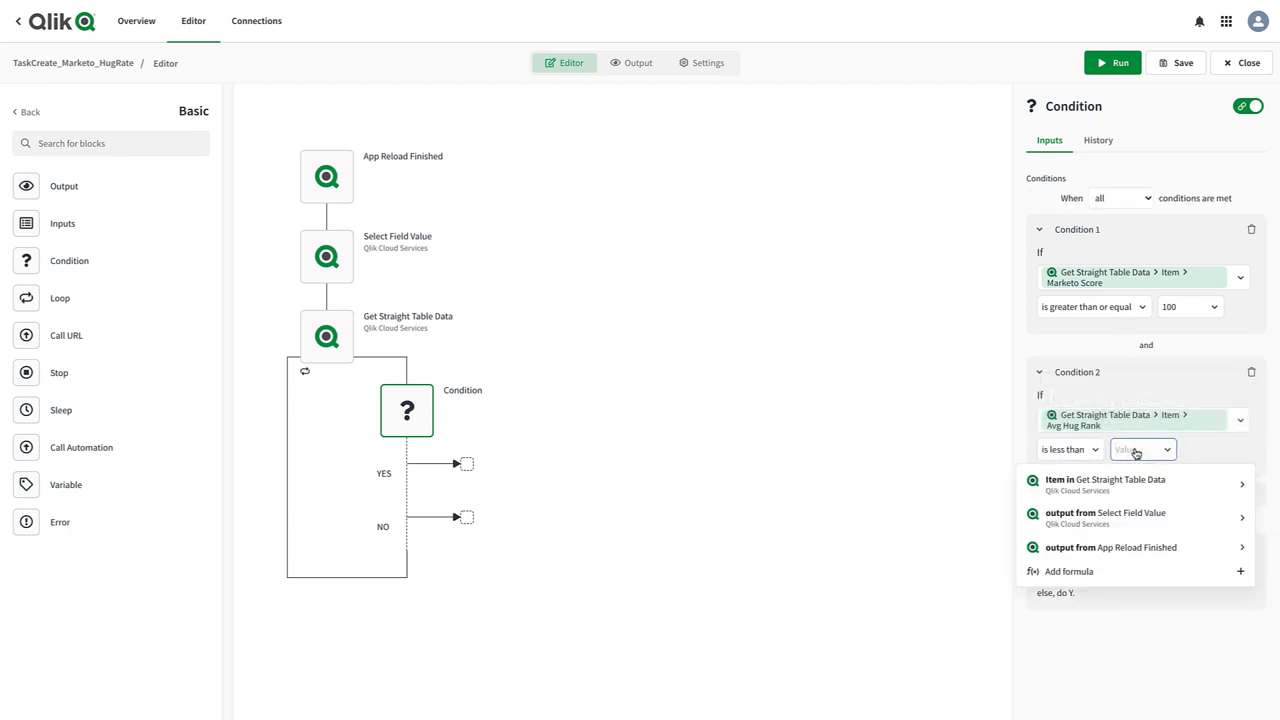
pyautogui.write('15')
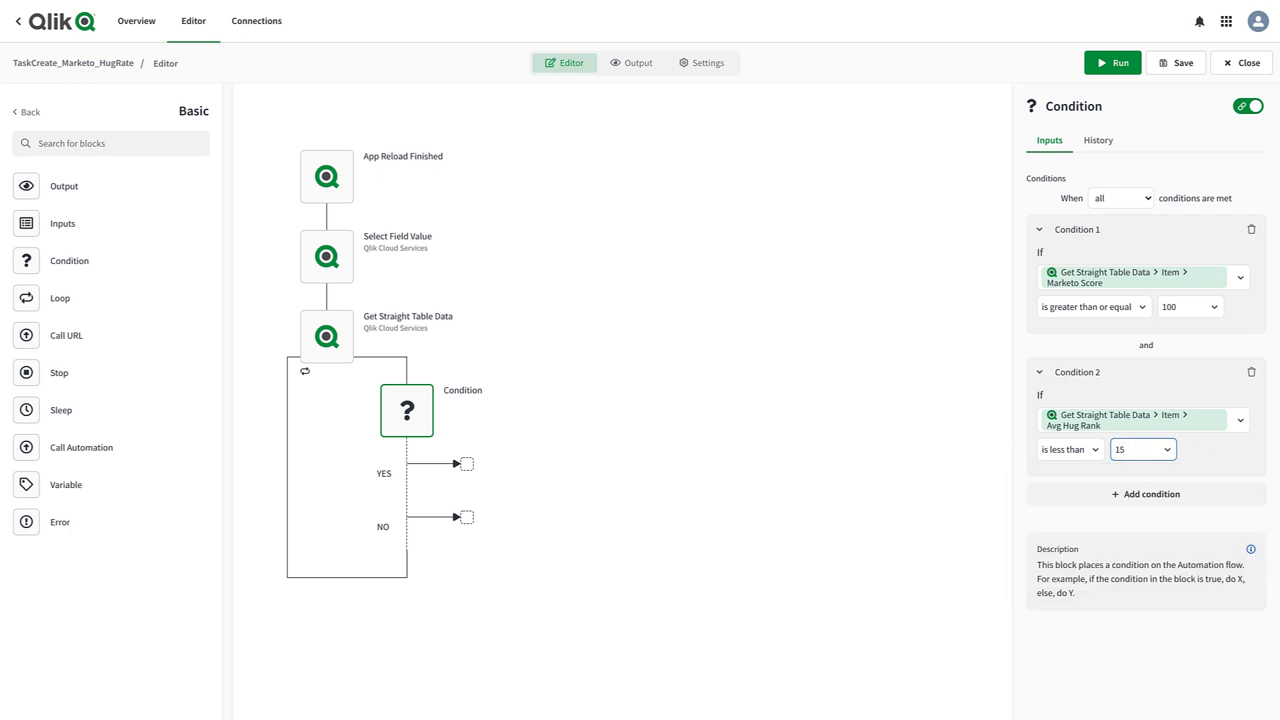
pyautogui.click(1226, 465)
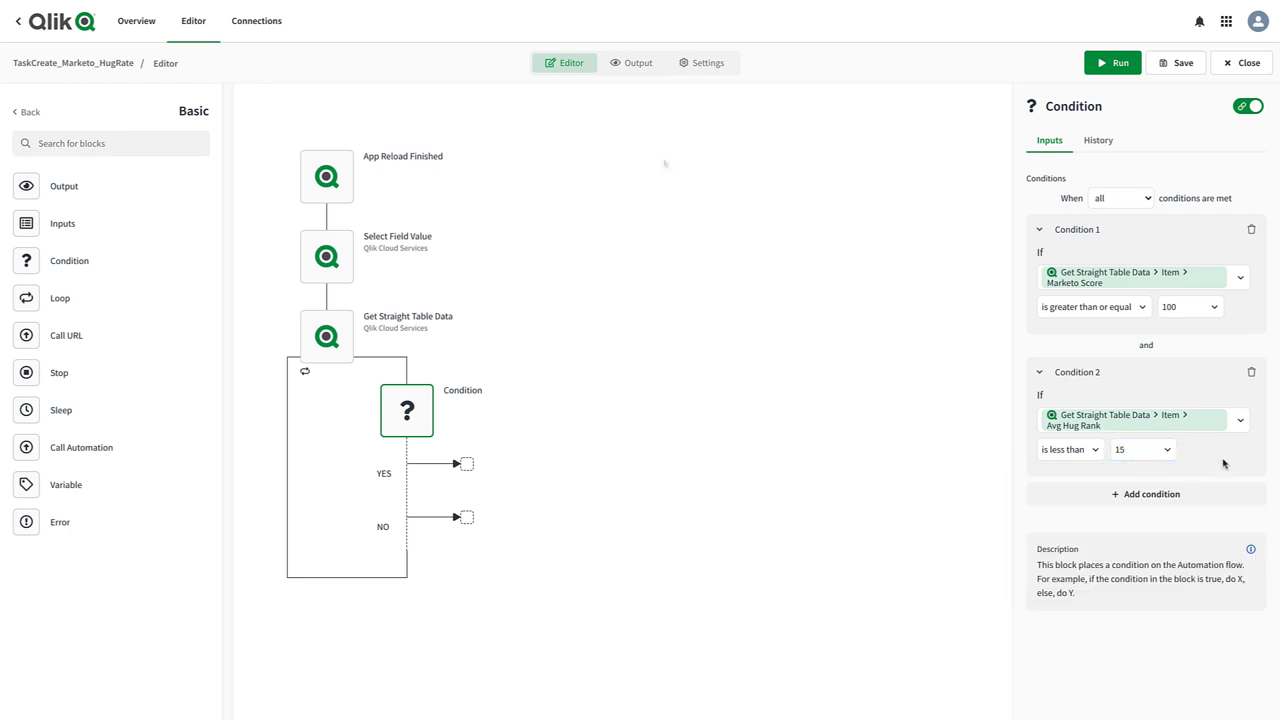
# Add a Salesforce API CREATE Record block for a Task on the YES branch, then save
pyautogui.click(31, 113)
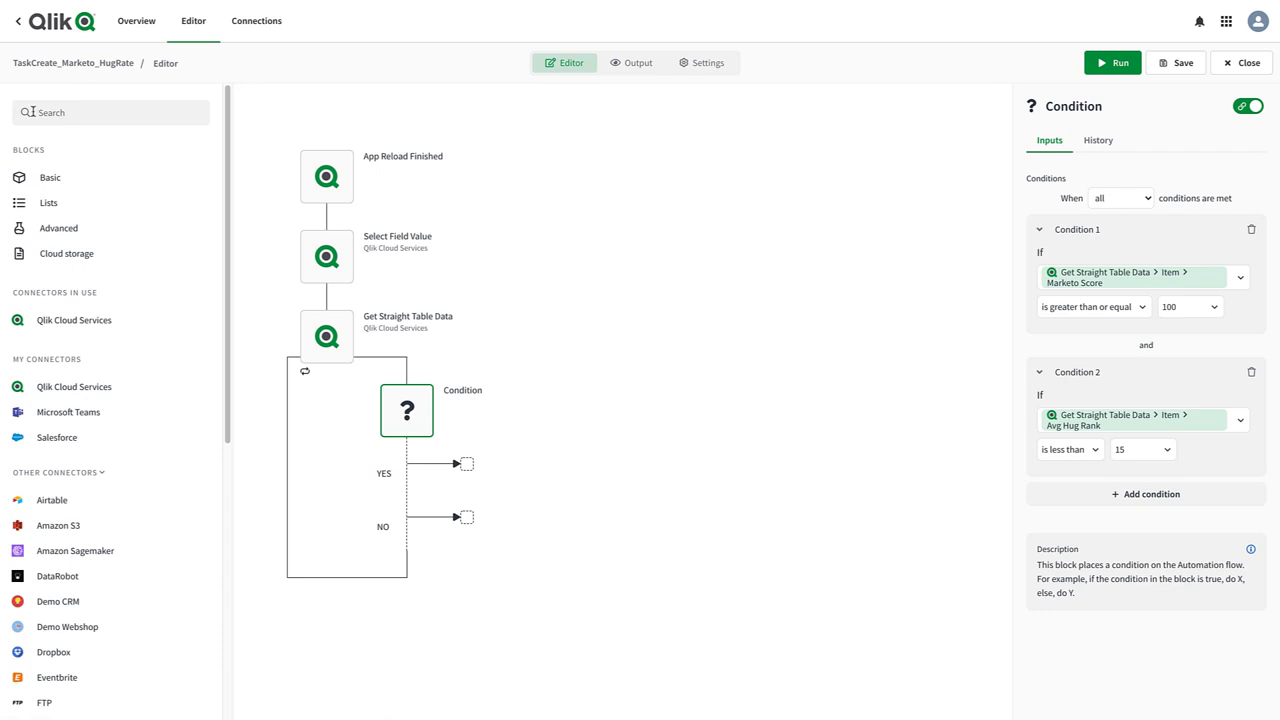
pyautogui.click(27, 440)
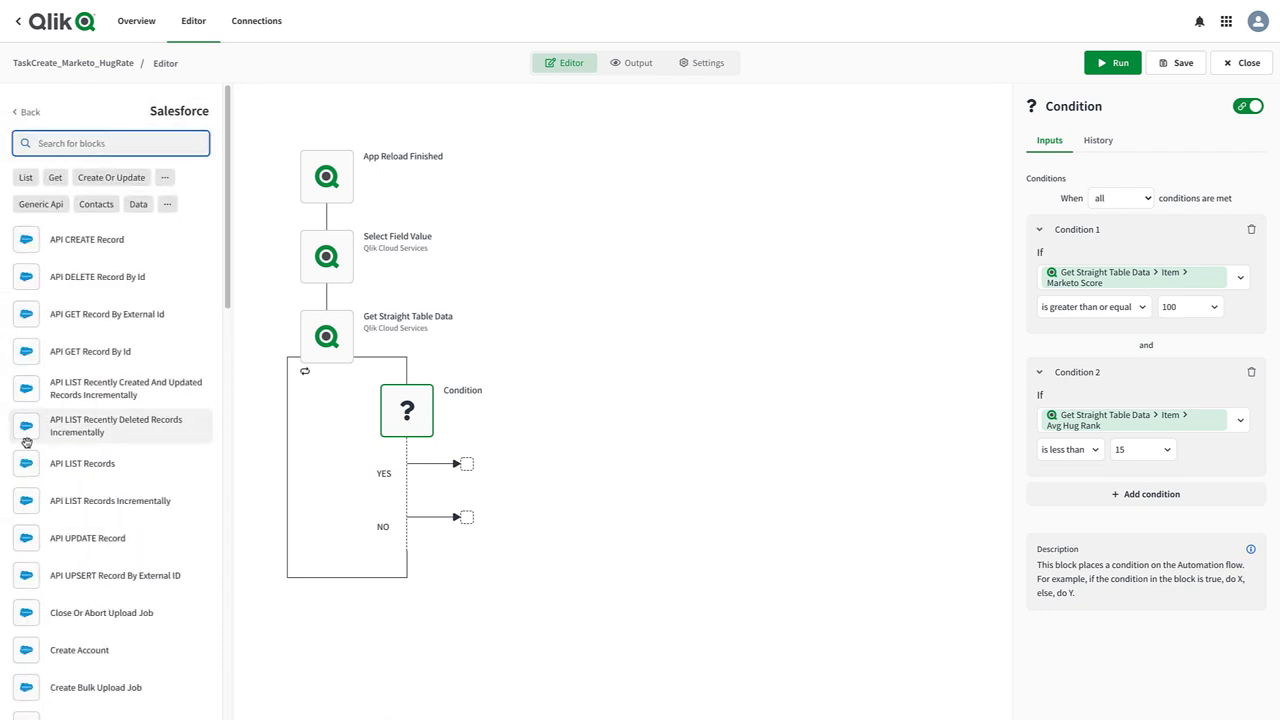
pyautogui.click(67, 251)
pyautogui.moveTo(67, 251); pyautogui.dragTo(481, 476)
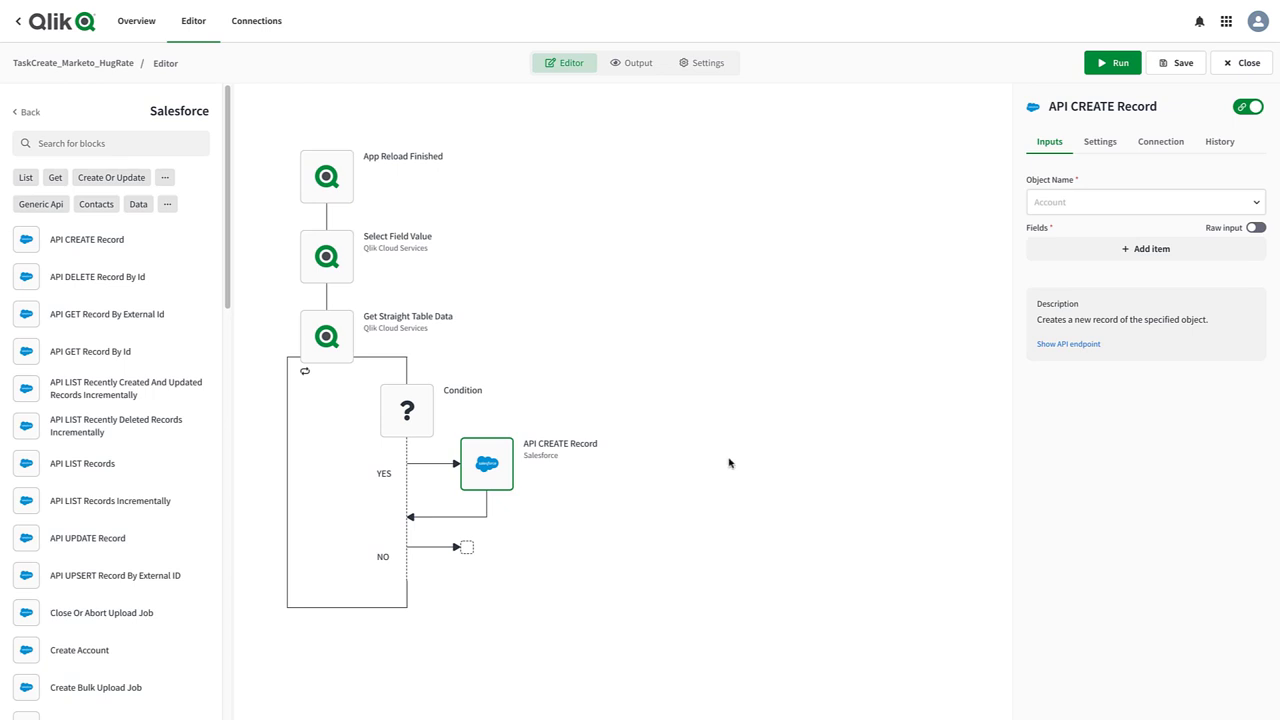
pyautogui.click(1042, 203)
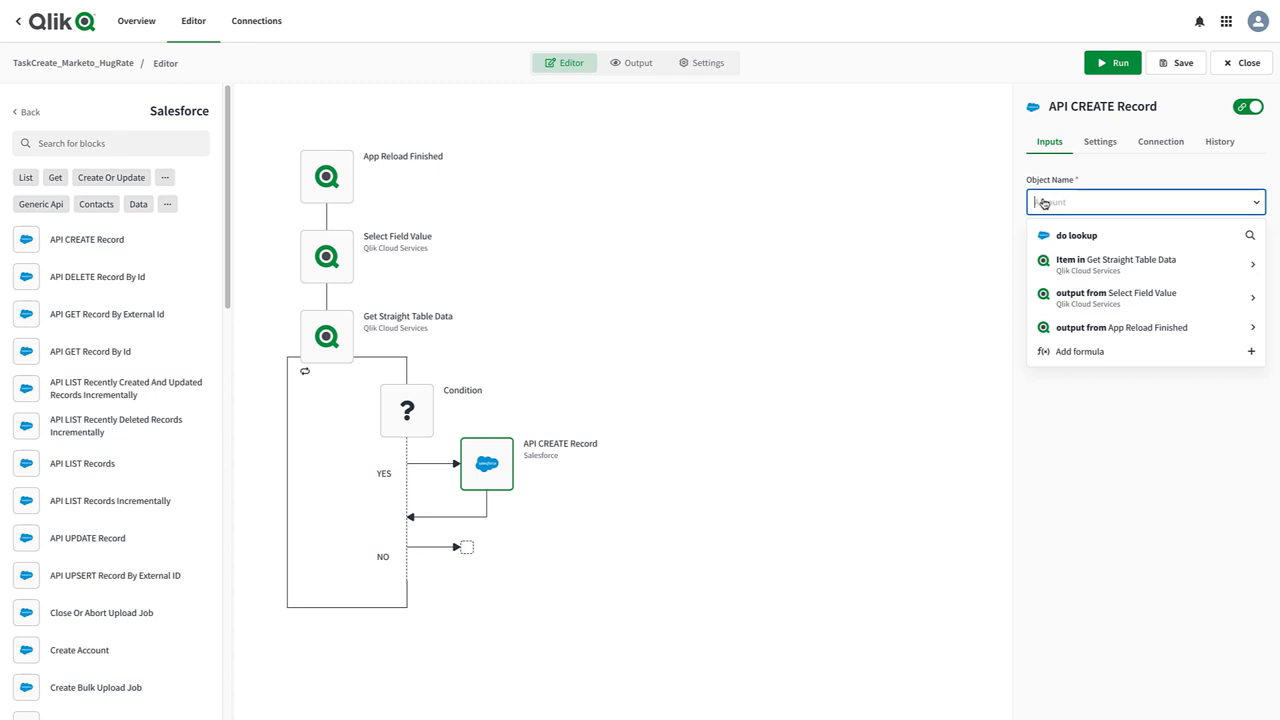
pyautogui.click(1054, 233)
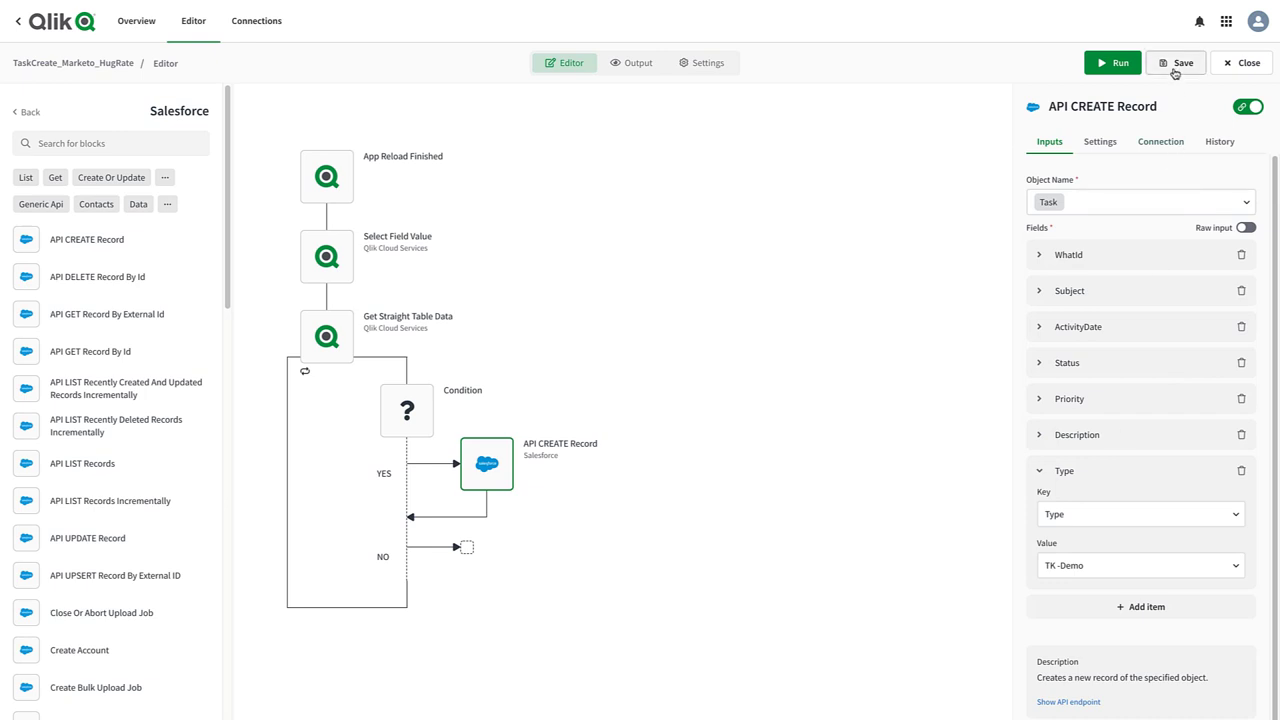
pyautogui.click(1175, 70)
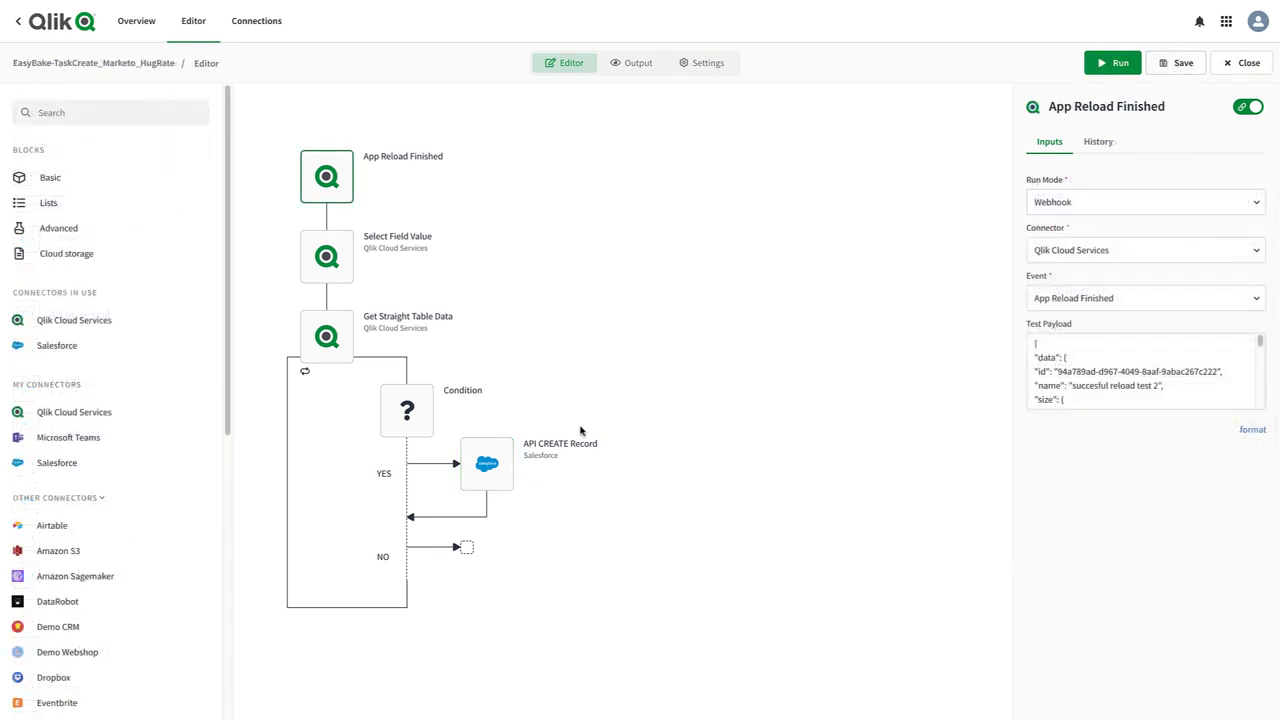
# Add a Microsoft Teams Send Hero Card Message block after the task-creation step
pyautogui.click(580, 429)
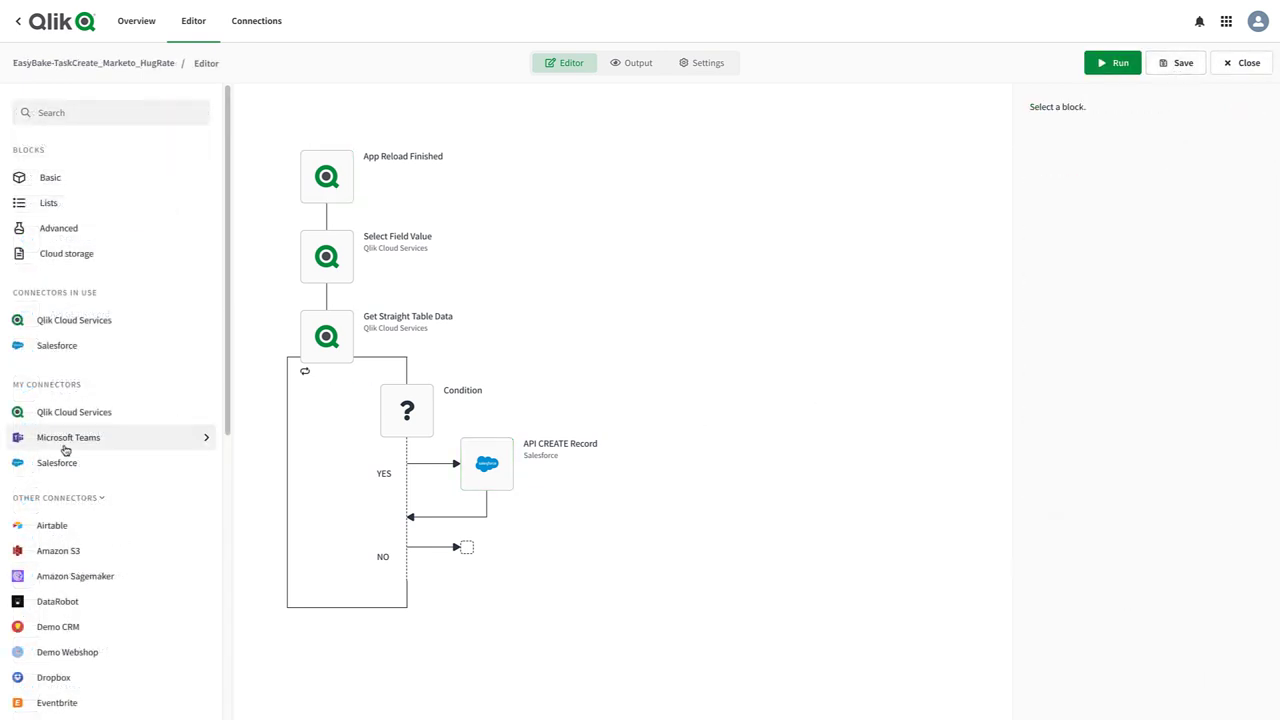
pyautogui.click(65, 449)
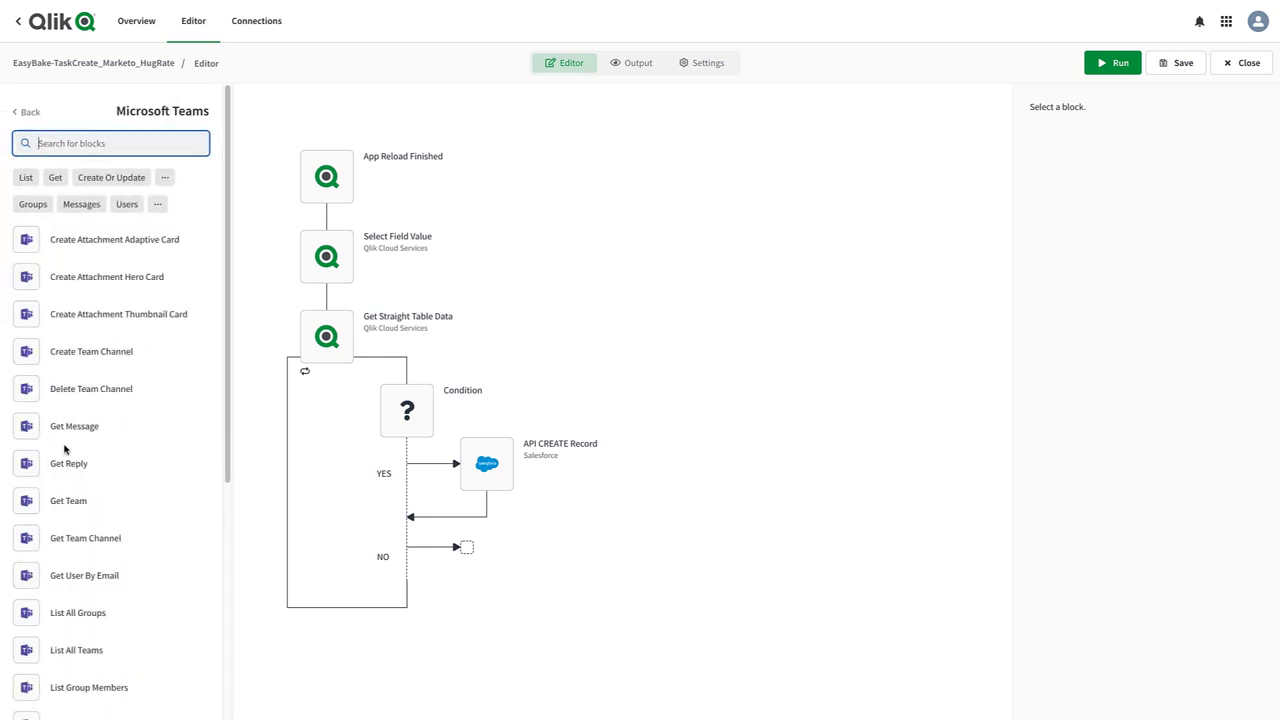
pyautogui.scroll(-1, 122, 467)
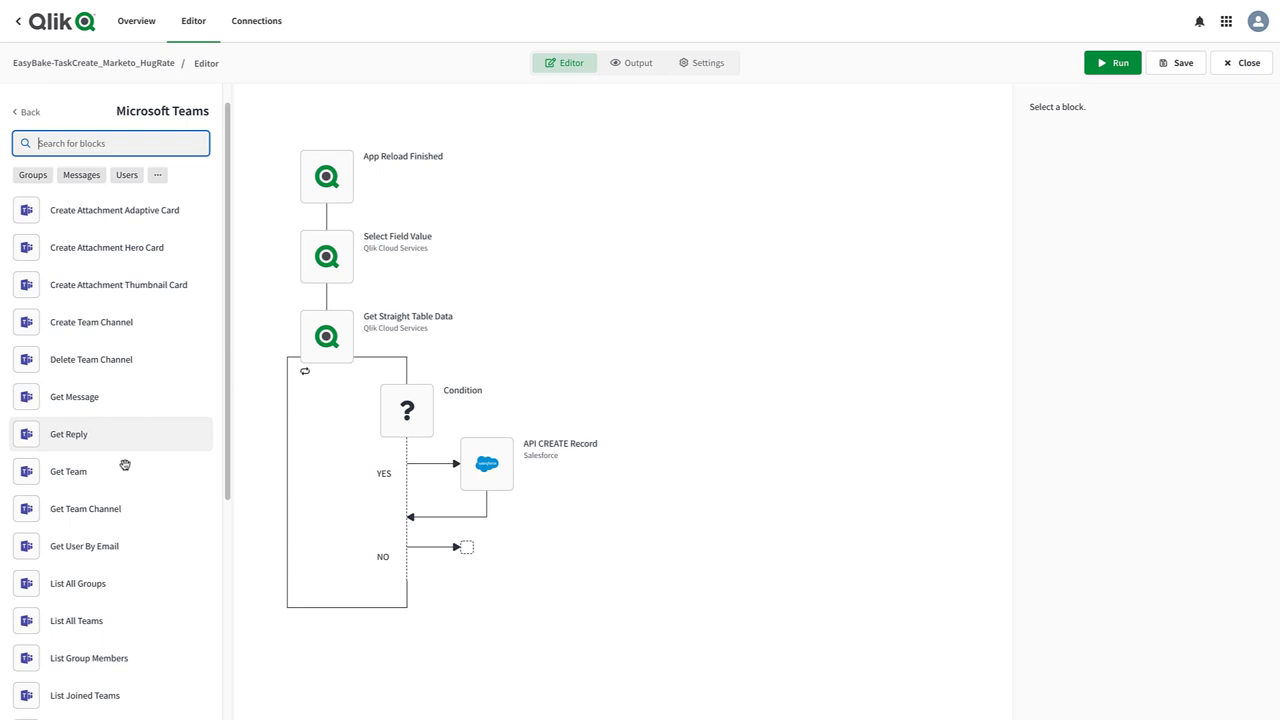
pyautogui.scroll(-4, 125, 465)
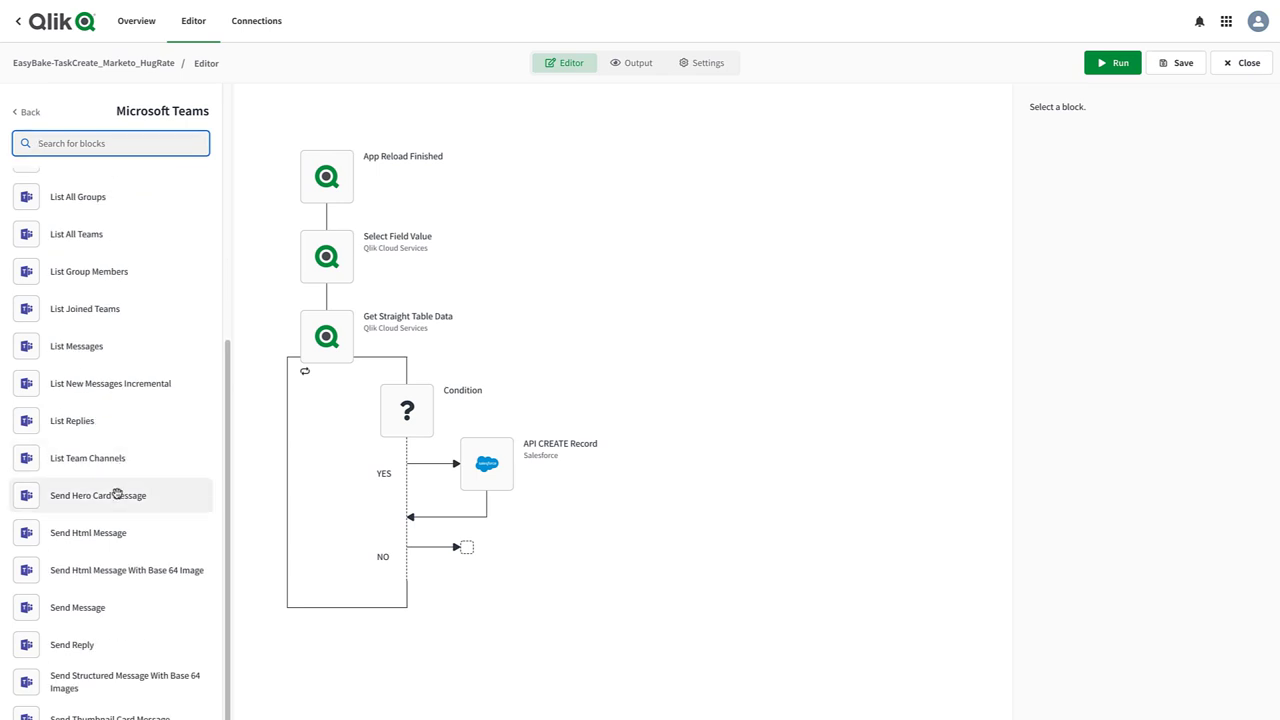
pyautogui.moveTo(117, 492); pyautogui.dragTo(487, 500)
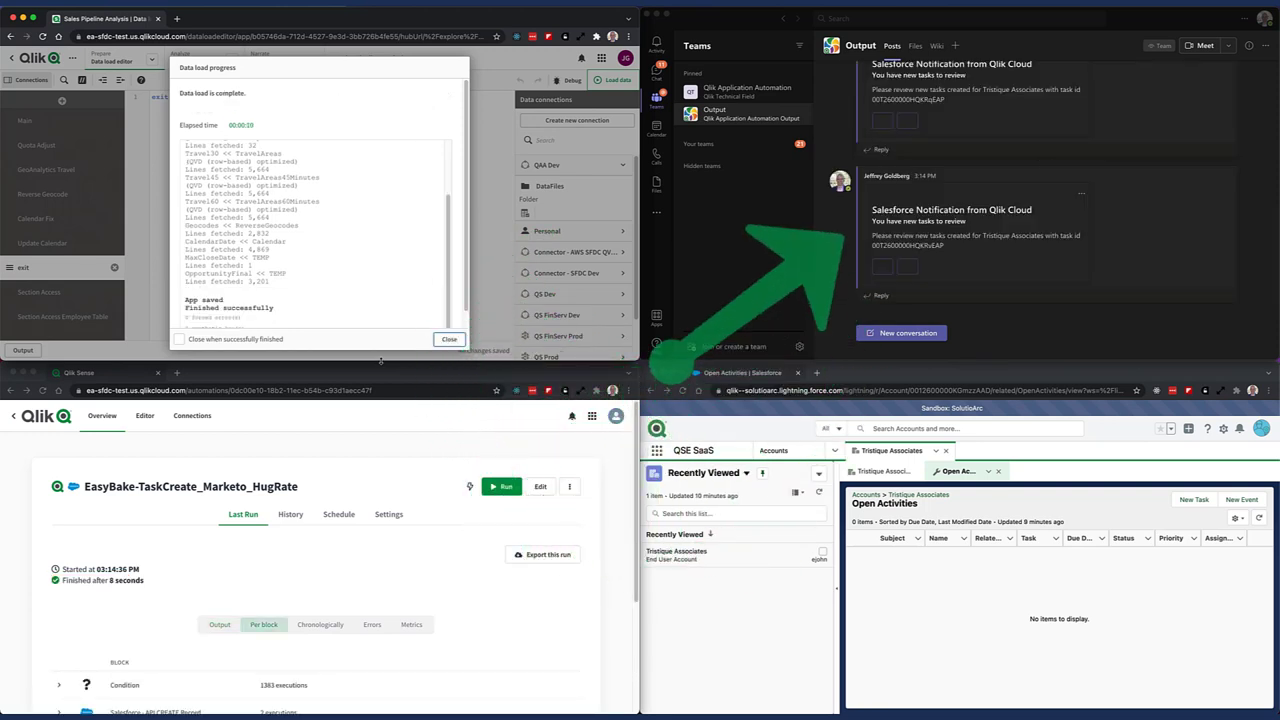
# Refresh the Salesforce Open Activities page to show the newly created tasks
pyautogui.click(683, 390)
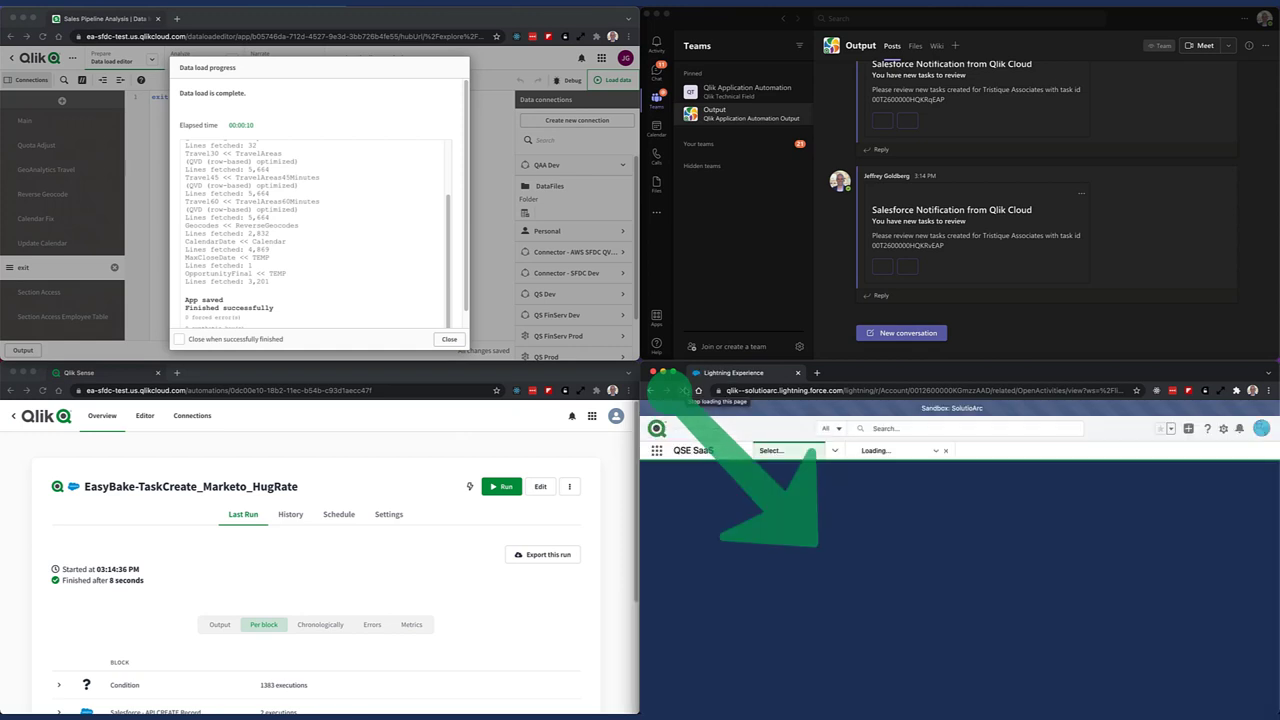